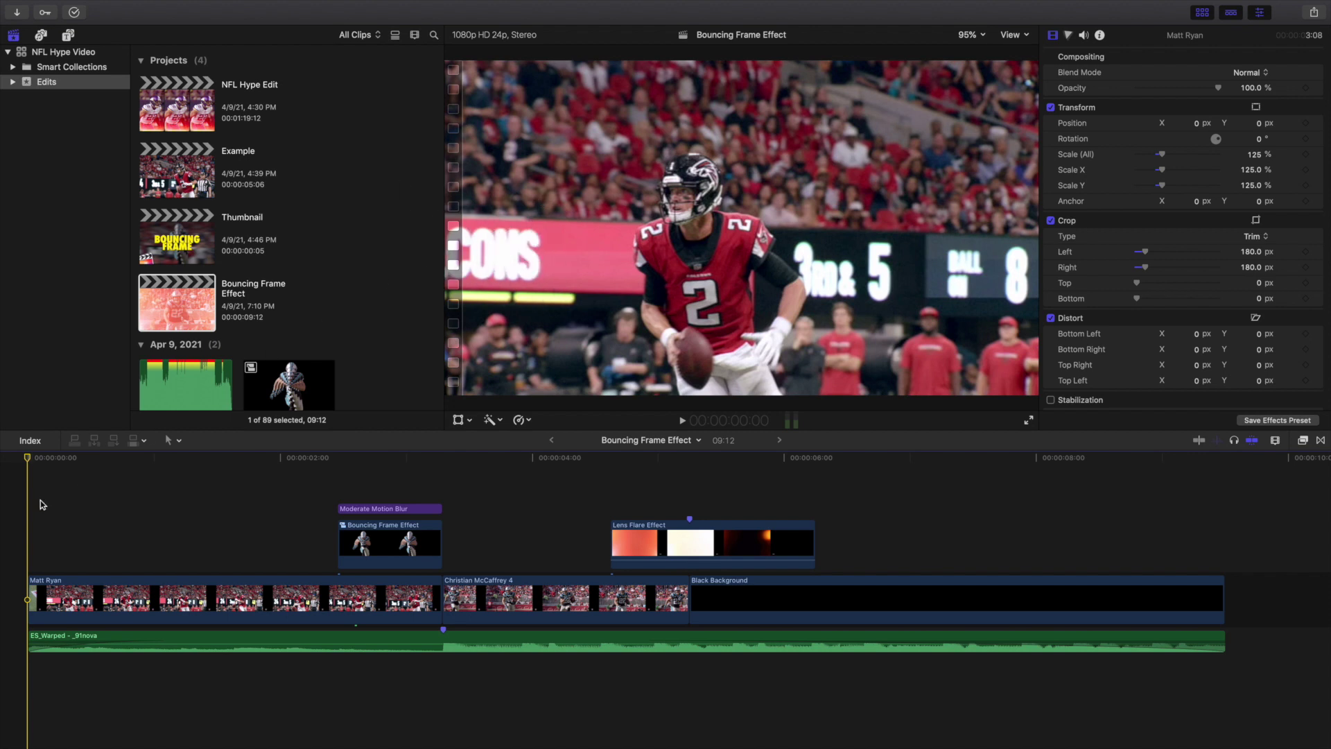
Play the finished Bouncing Frame Effect project from the start twice, then open the Example project
key("space")
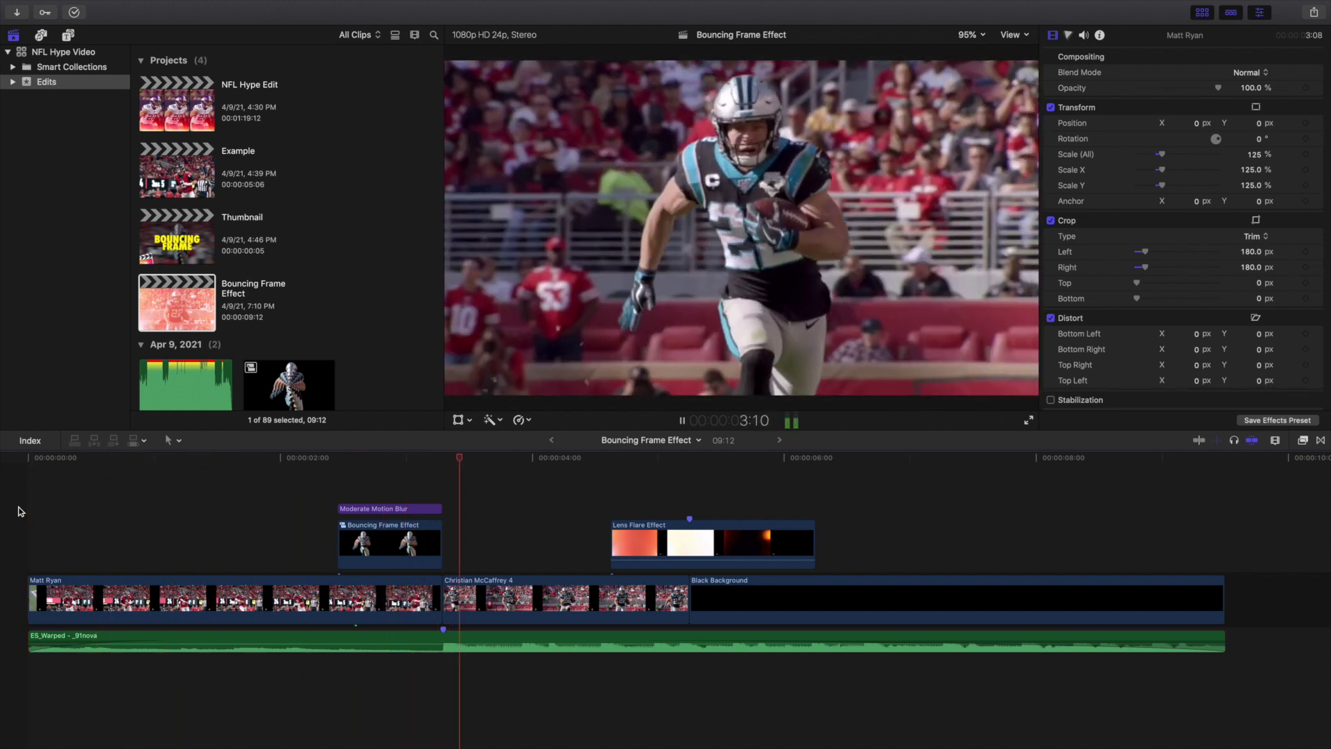
key("Home")
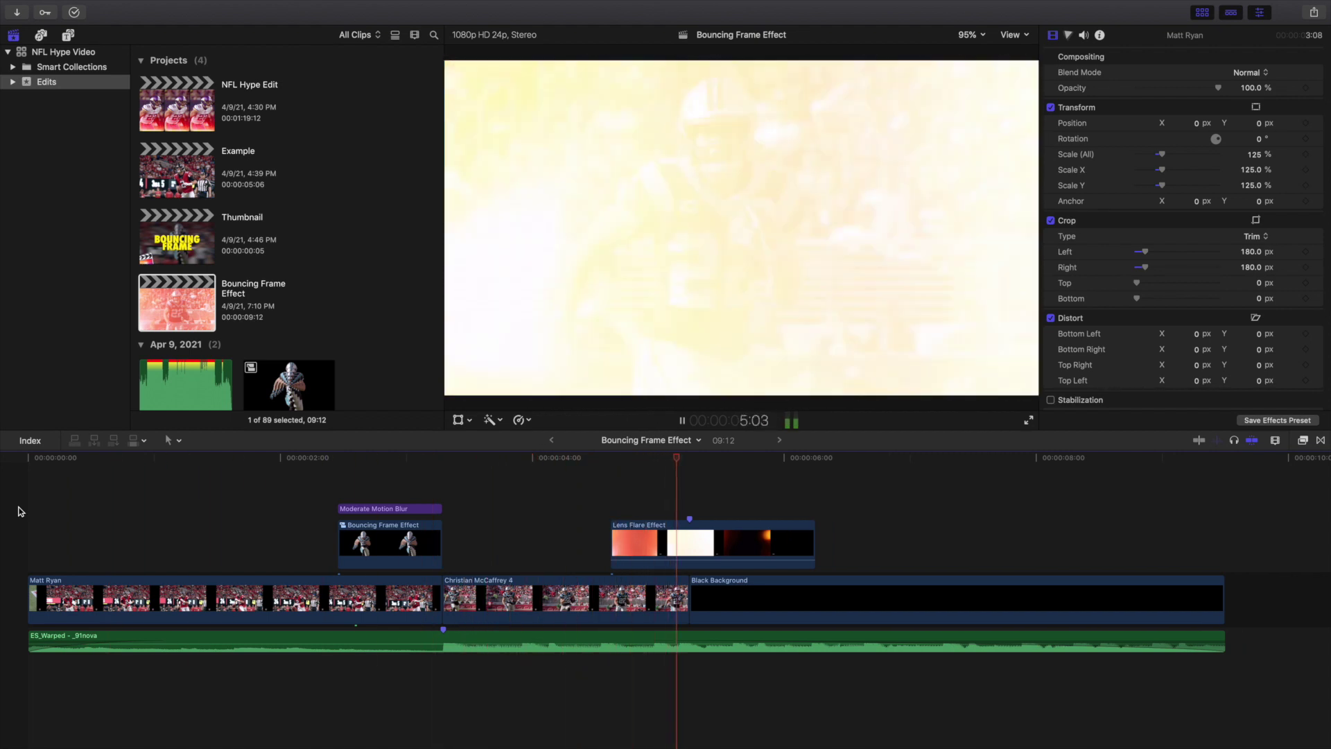
key("space")
key("Home")
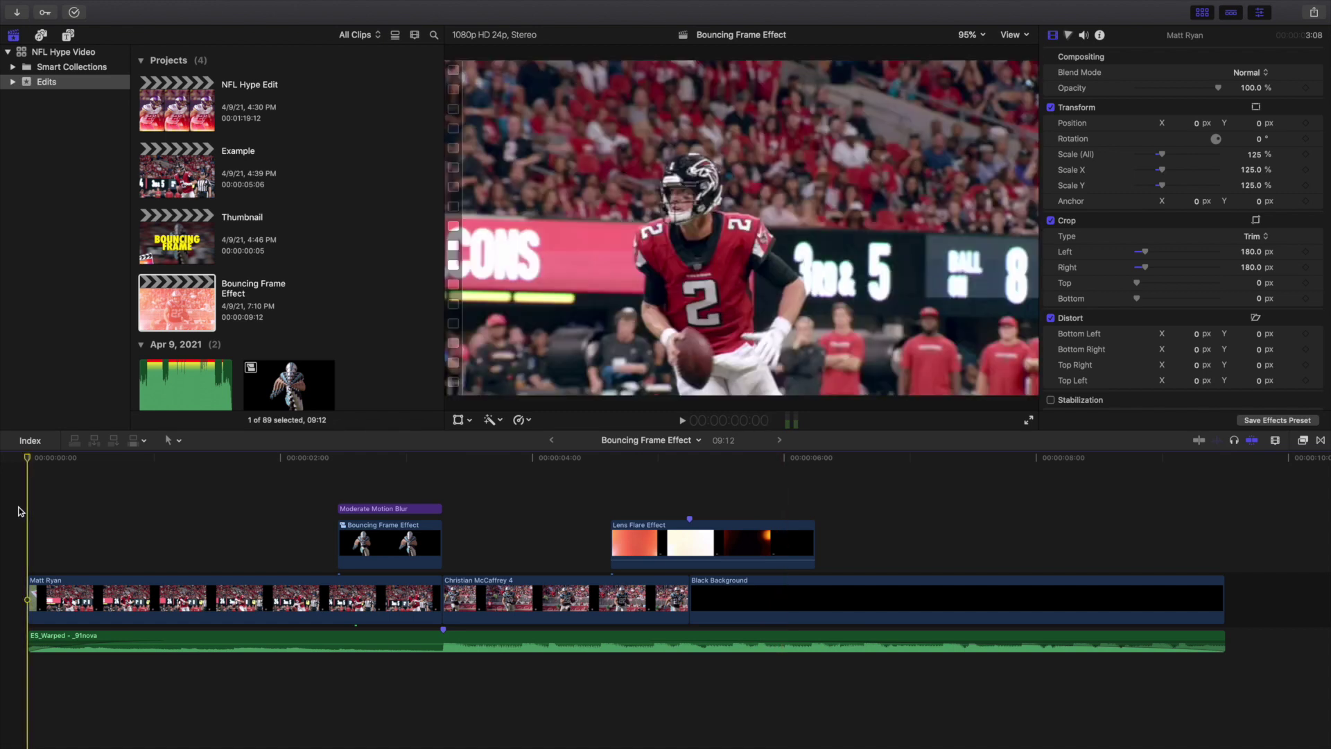
key("space")
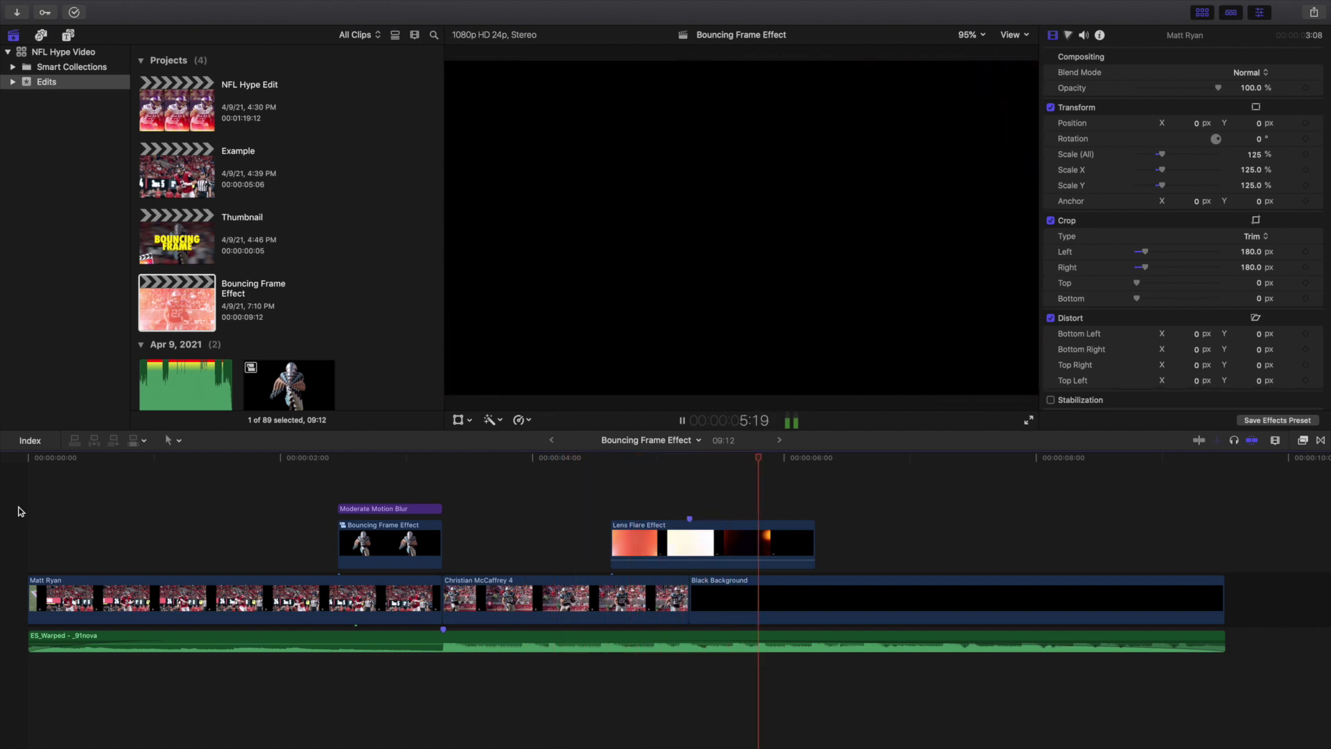
key("space")
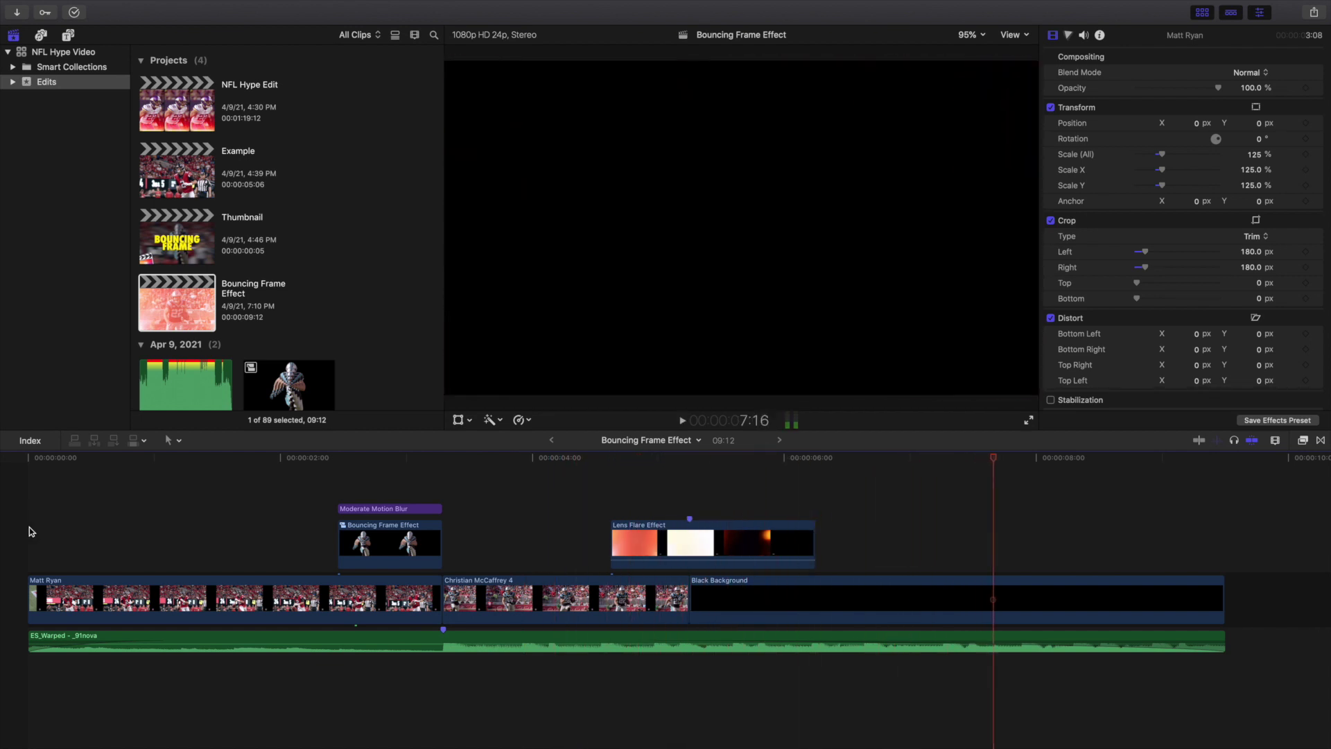
key("Home")
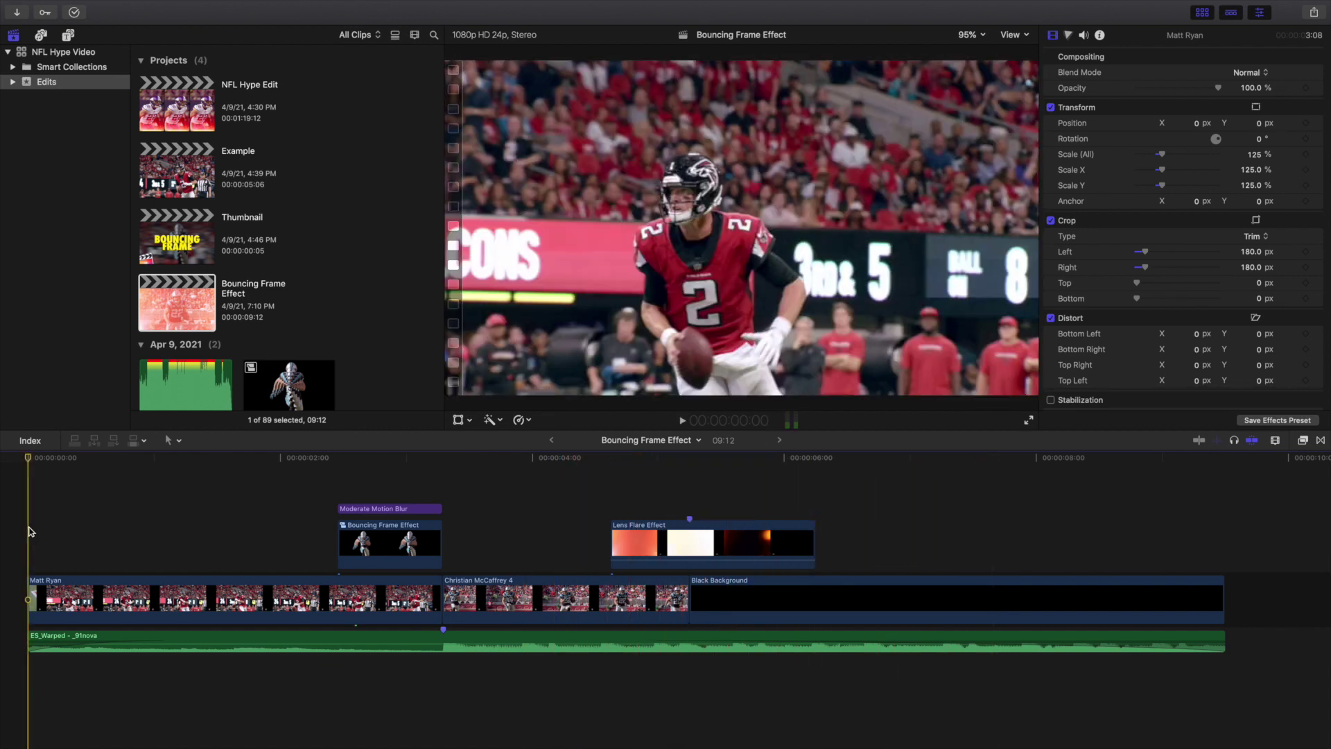
double_click(202, 172)
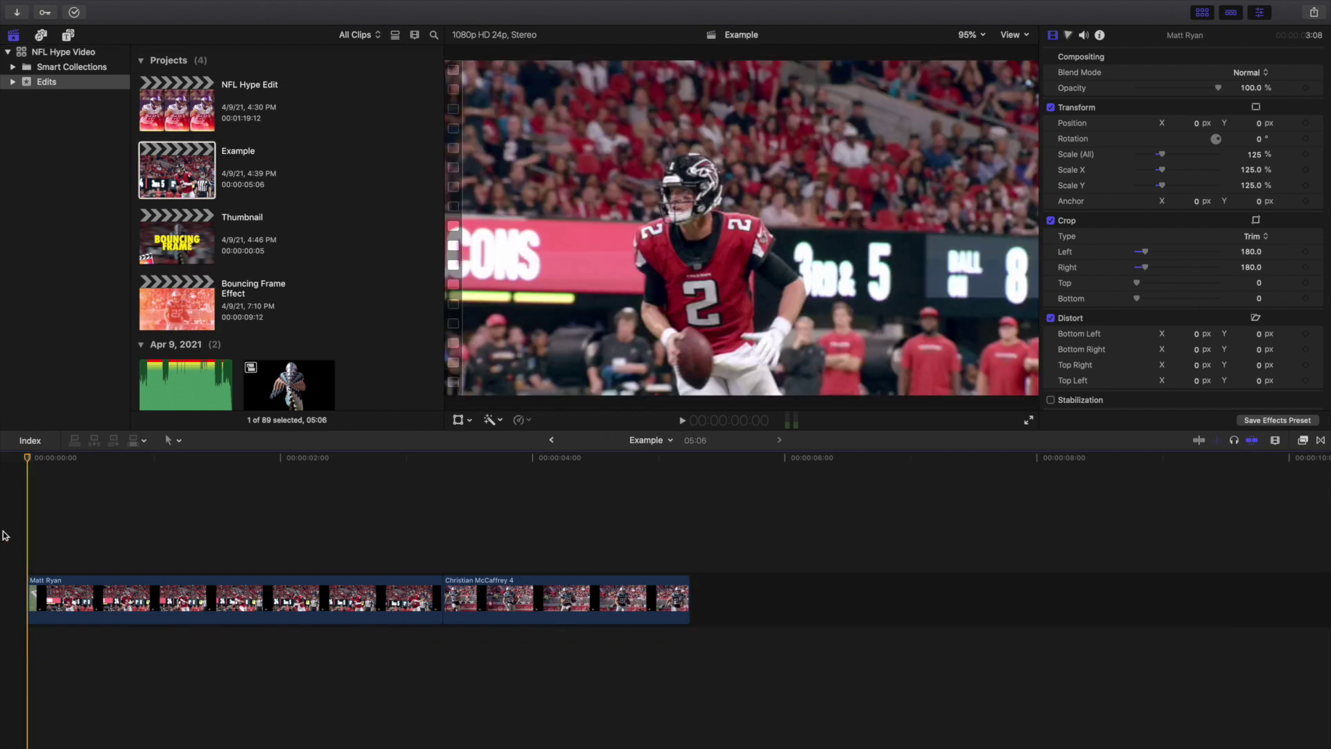
Insert a freeze frame at 3:07 in the Christian McCaffrey 4 clip
left_click(446, 529)
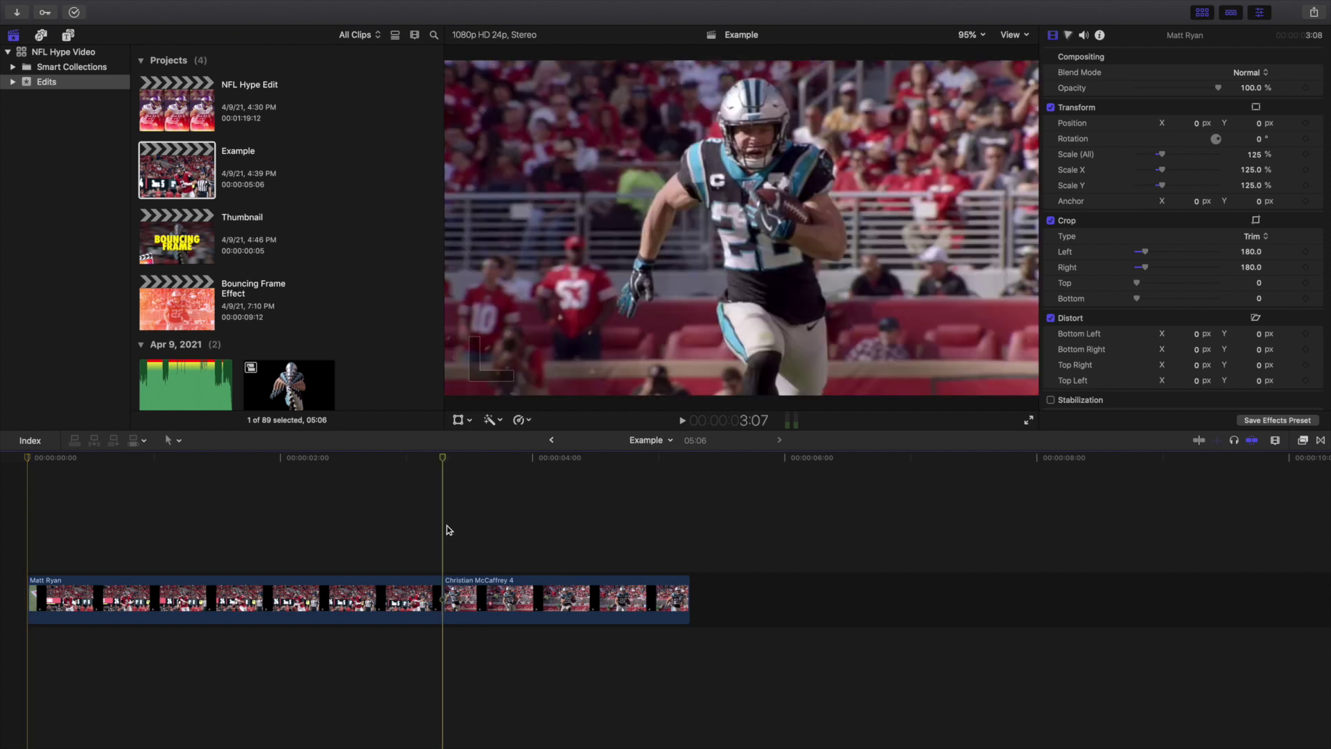
left_click(455, 603)
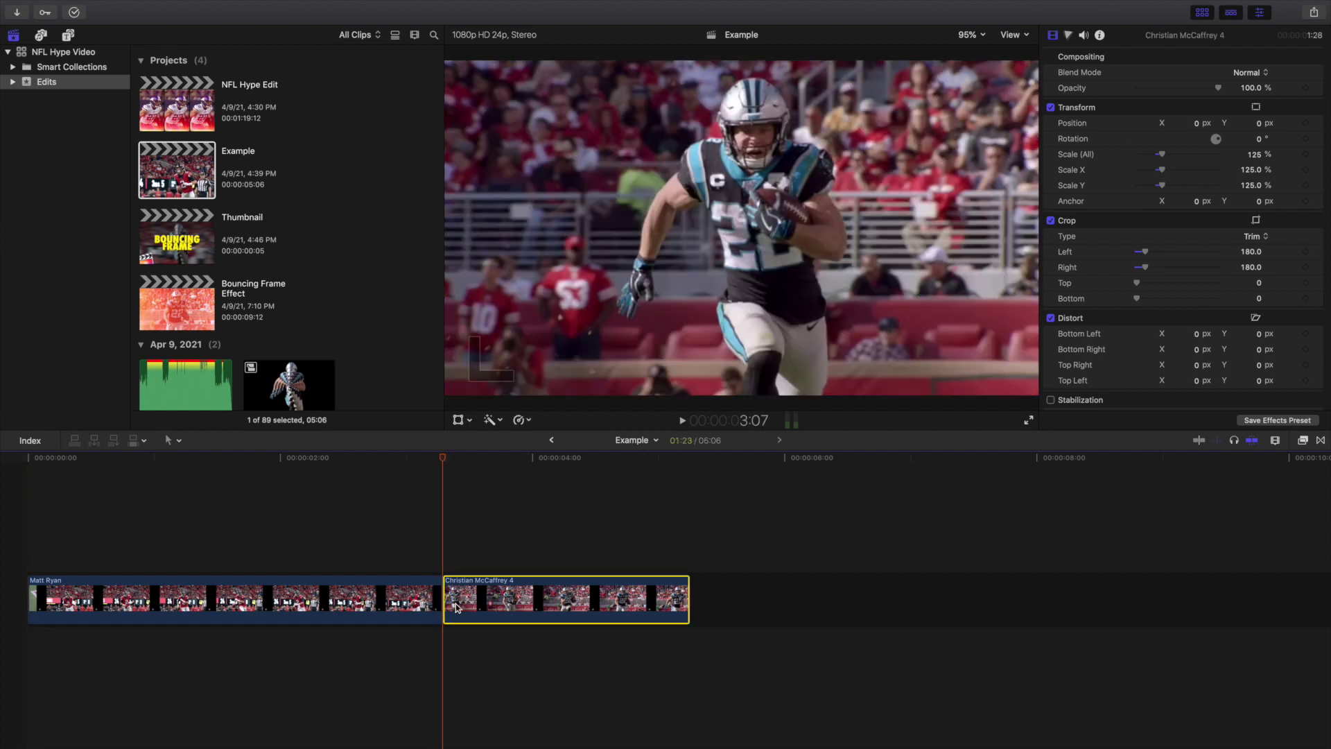
key("alt+f")
Set the freeze-frame clip's duration to 20 frames
left_click(462, 606)
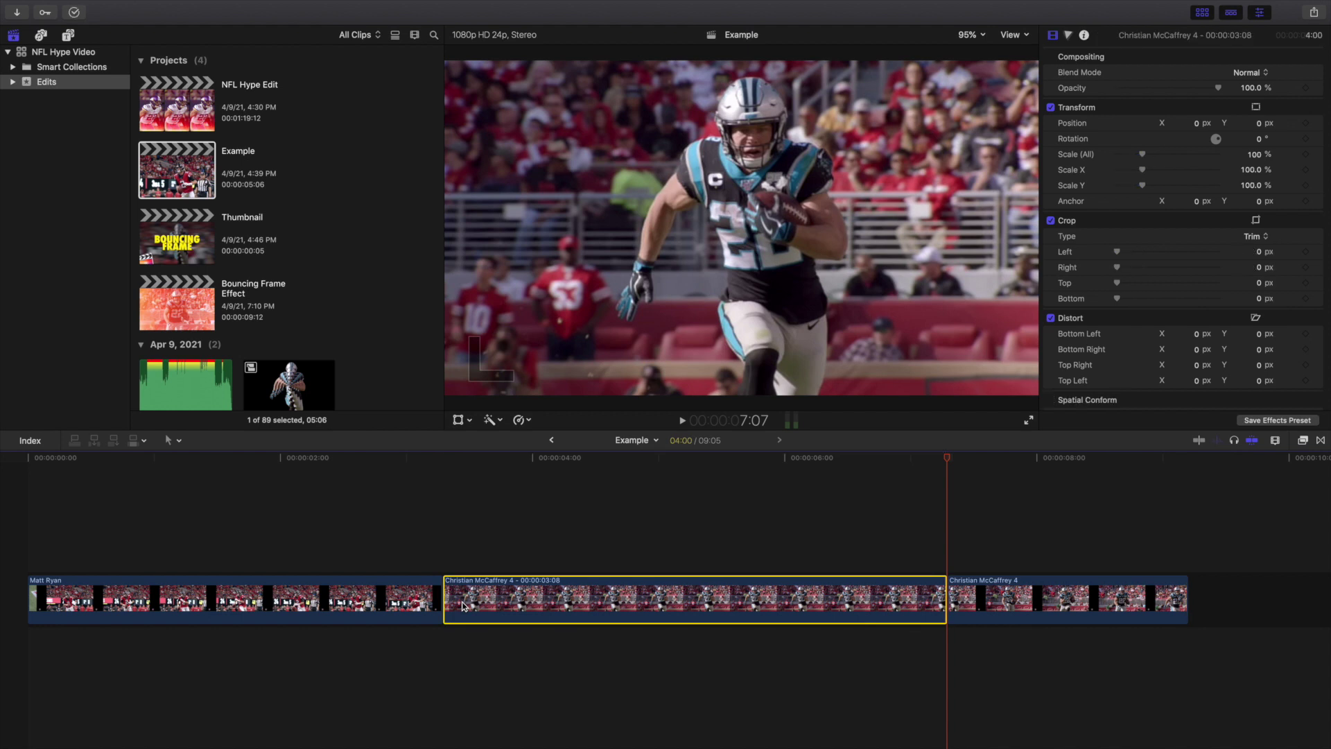
key("ctrl+d")
type("2")
key("Return")
left_click(475, 559)
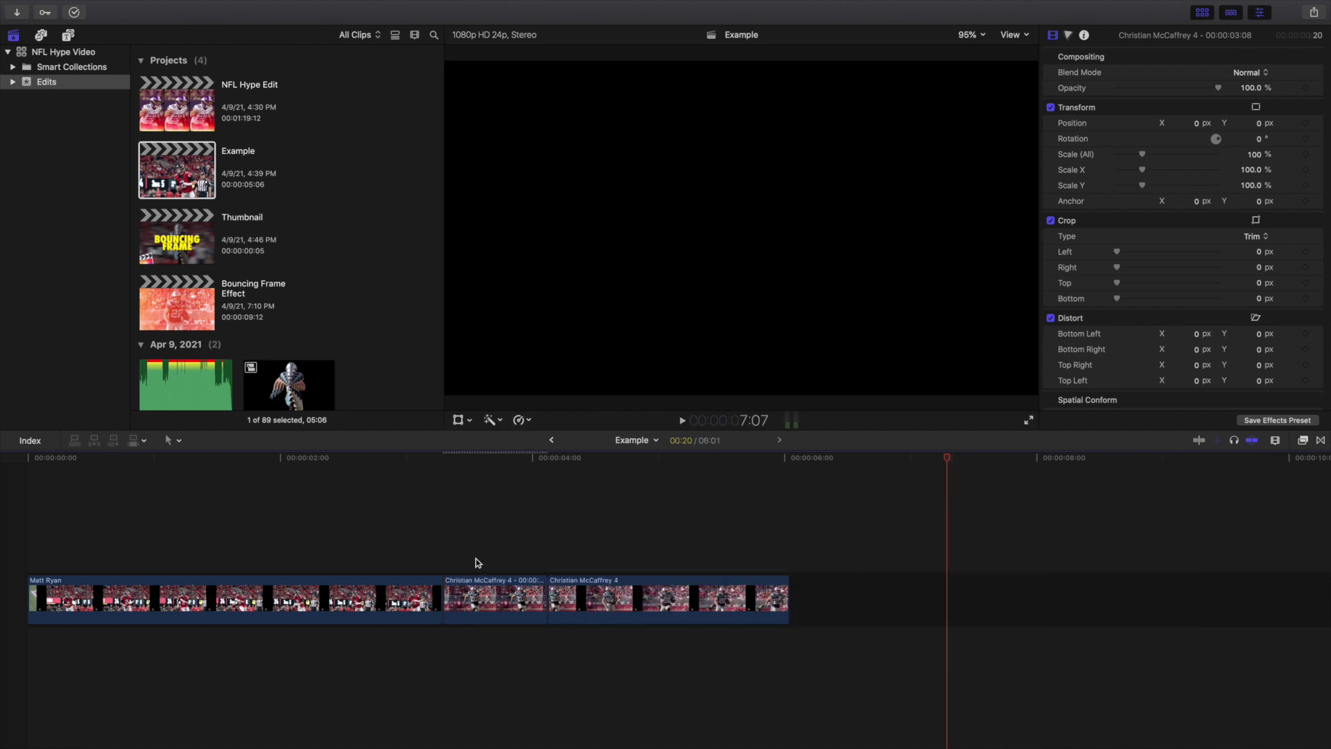
left_click(476, 594)
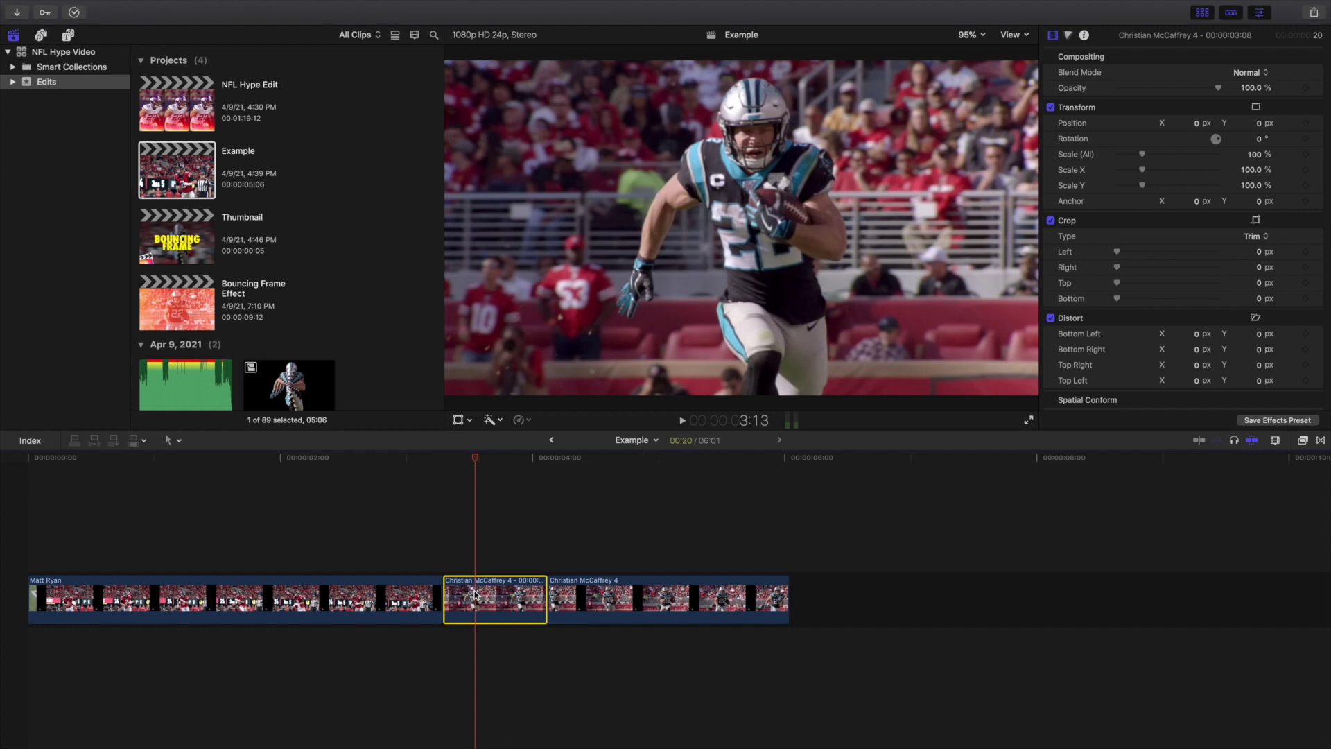
Move the 20-frame freeze frame above the Matt Ryan clip as a connected clip
left_click_drag(496, 605, 387, 544)
left_click(377, 513)
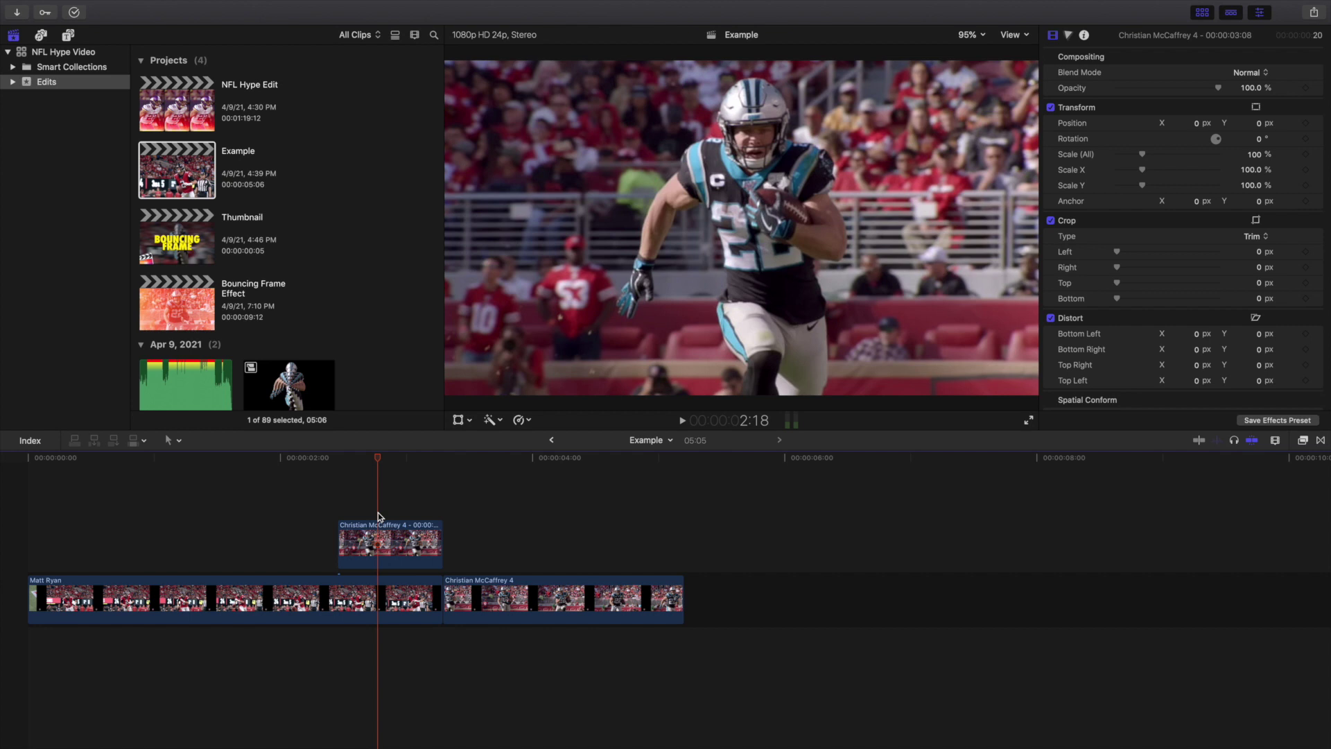
left_click(382, 545)
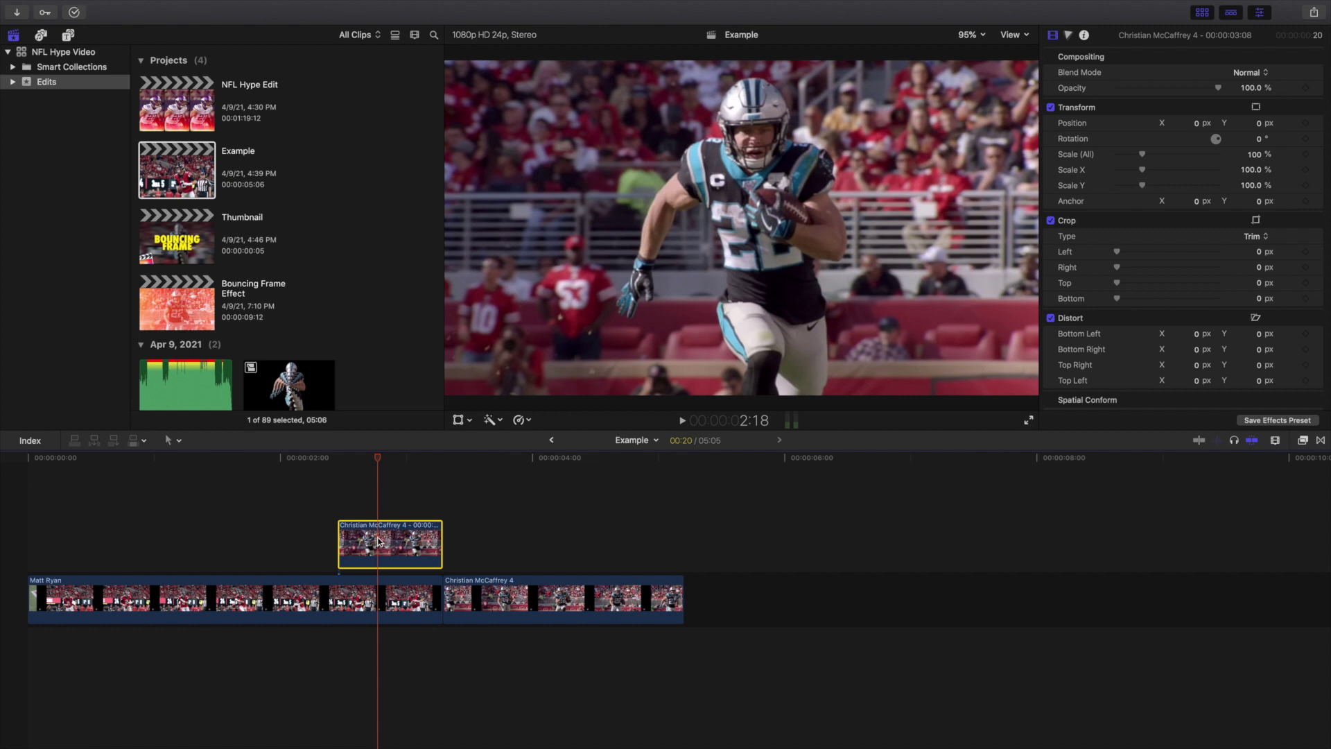
Apply Draw Mask from the Masks effects category to the connected McCaffrey freeze frame
left_click(1303, 441)
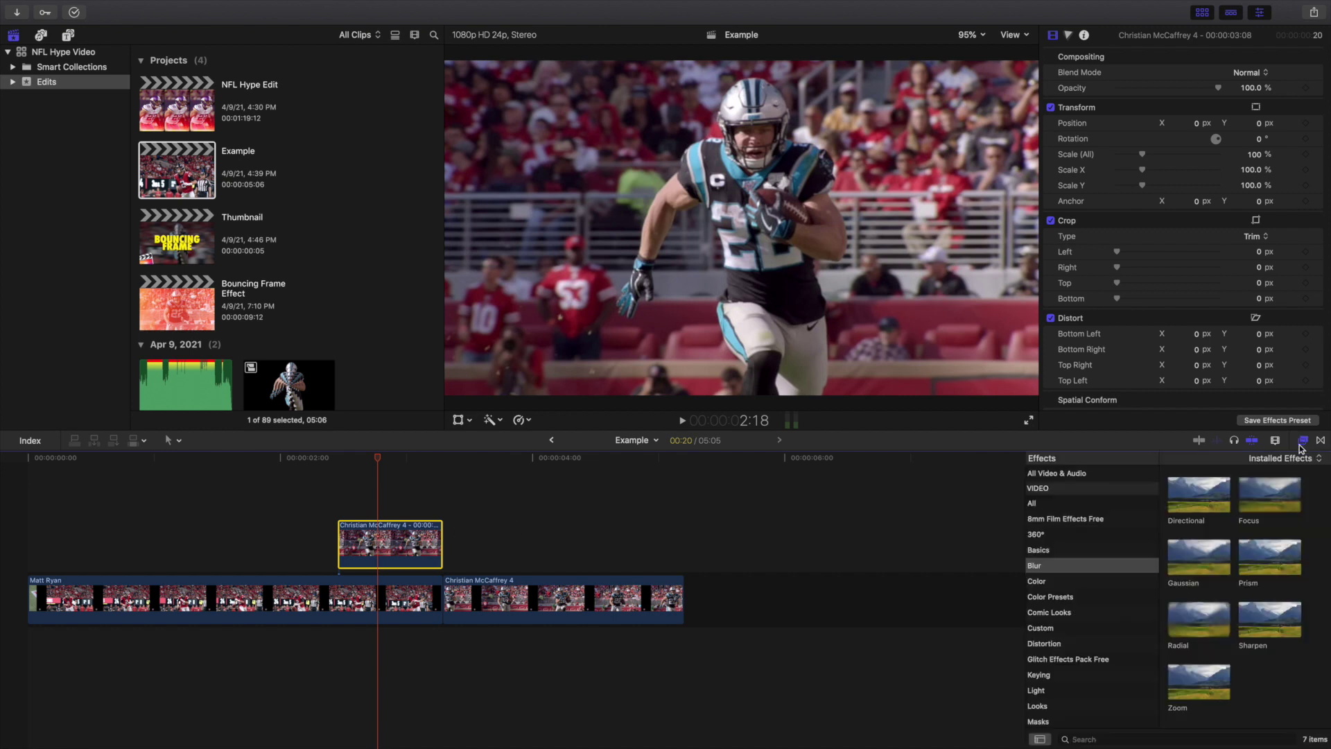
scroll(1054, 687, "down", 3)
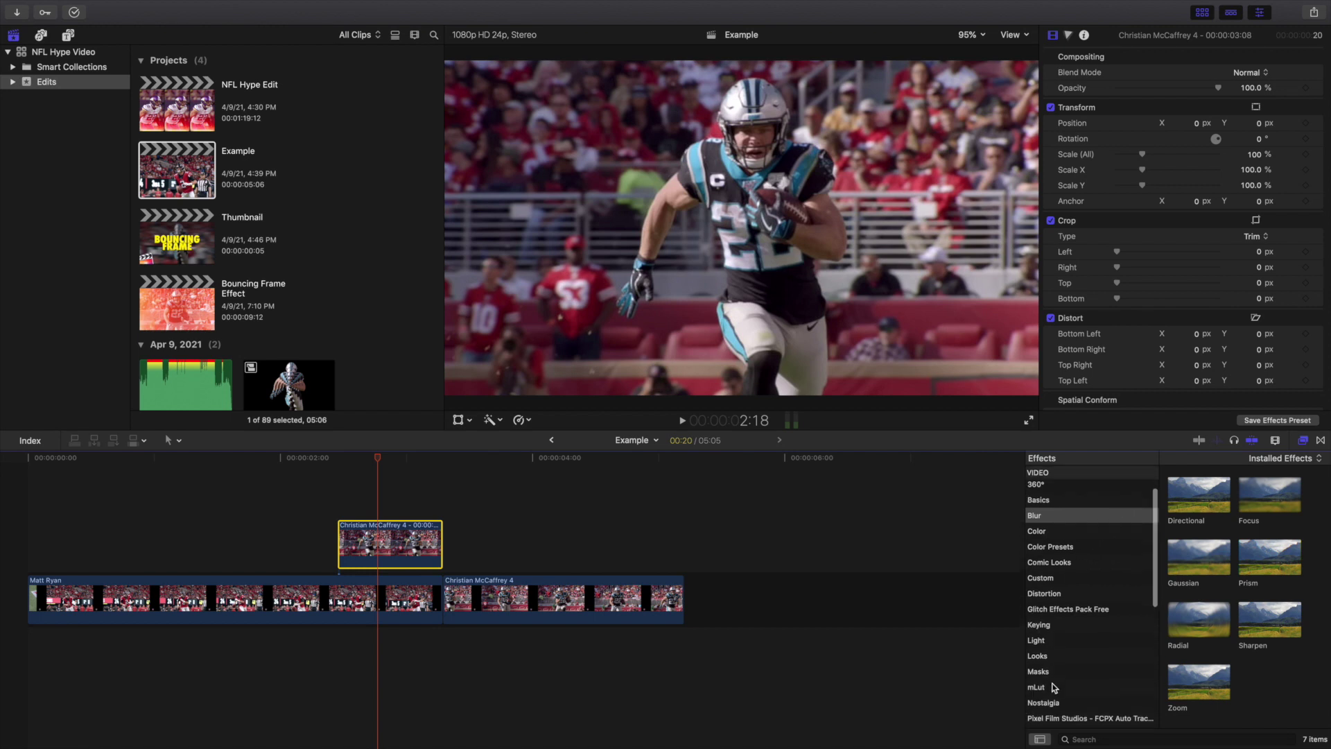
left_click(1038, 673)
mouse_move(1198, 493)
left_mouse_down()
mouse_move(786, 475)
mouse_move(438, 521)
mouse_move(398, 539)
left_mouse_up()
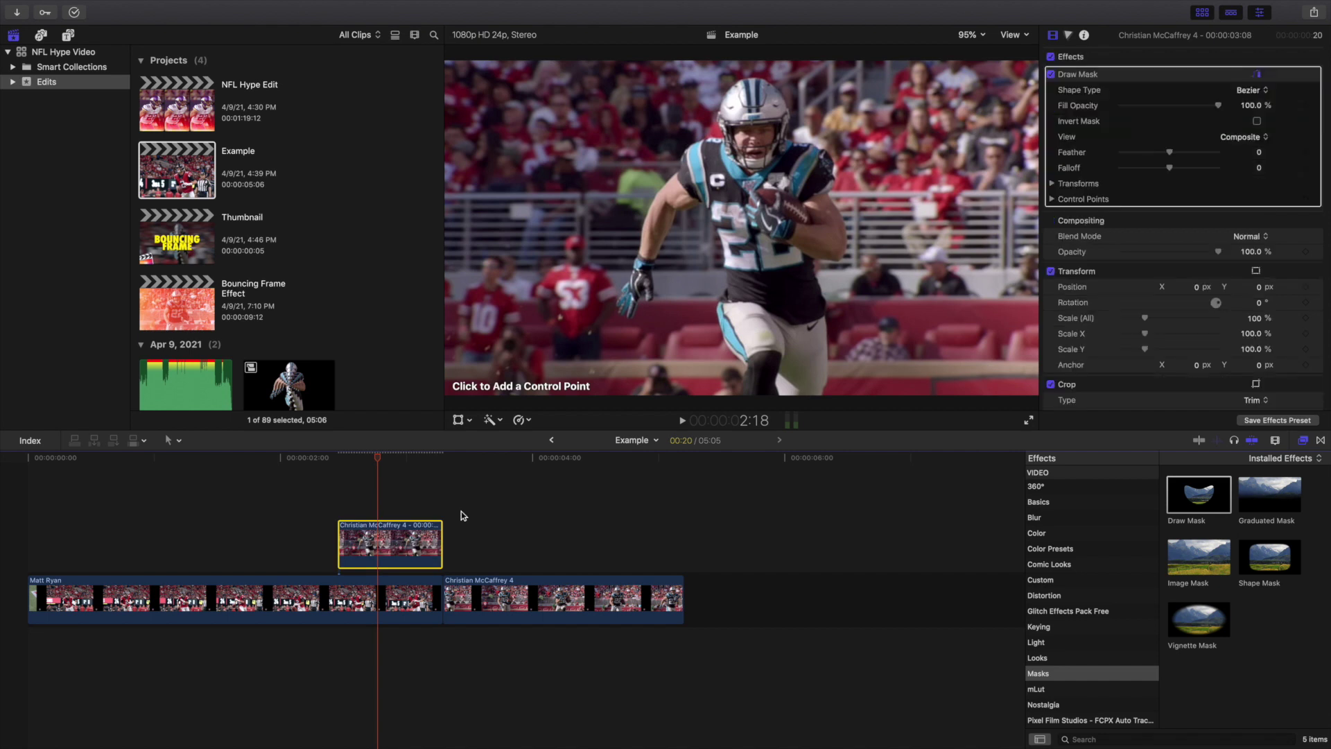
left_click(1303, 440)
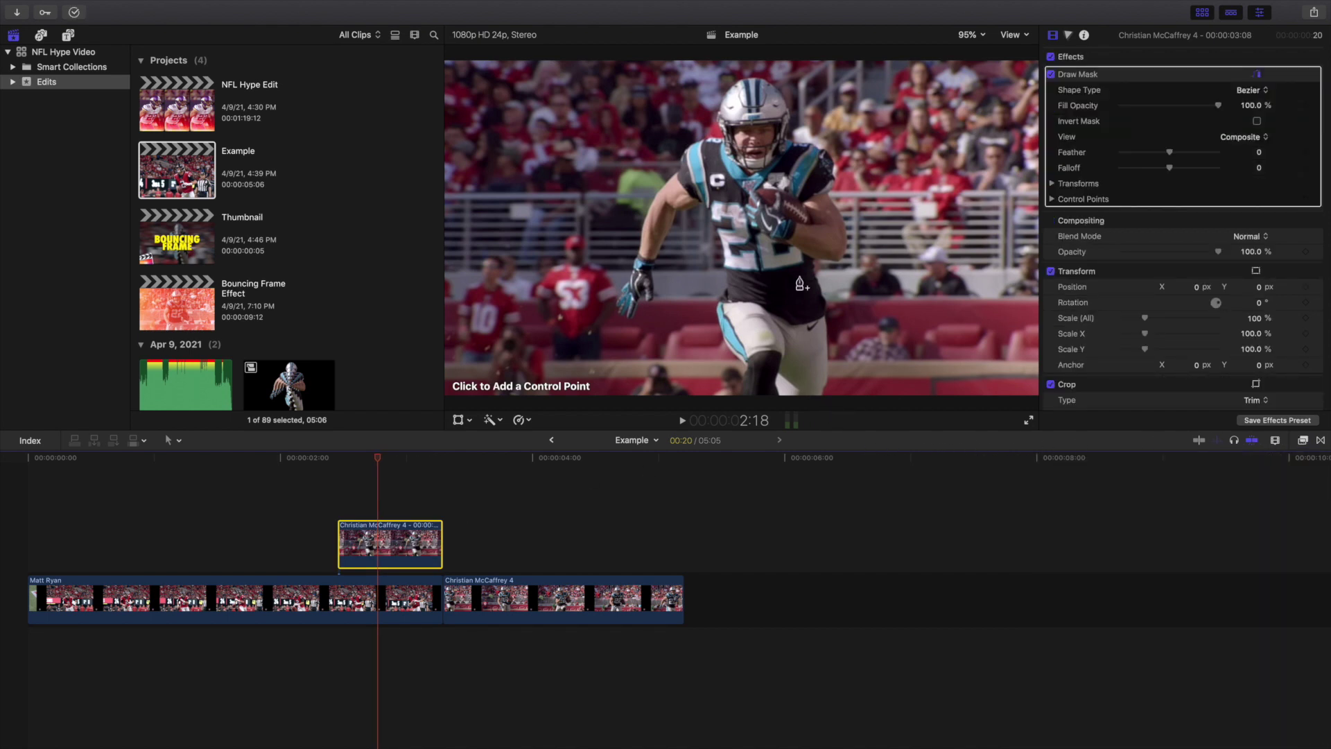
Place mask points from the player's waistband around his arm, glove and helmet
left_click(723, 331)
left_click(718, 305)
left_click(729, 279)
left_click(701, 200)
left_click(678, 211)
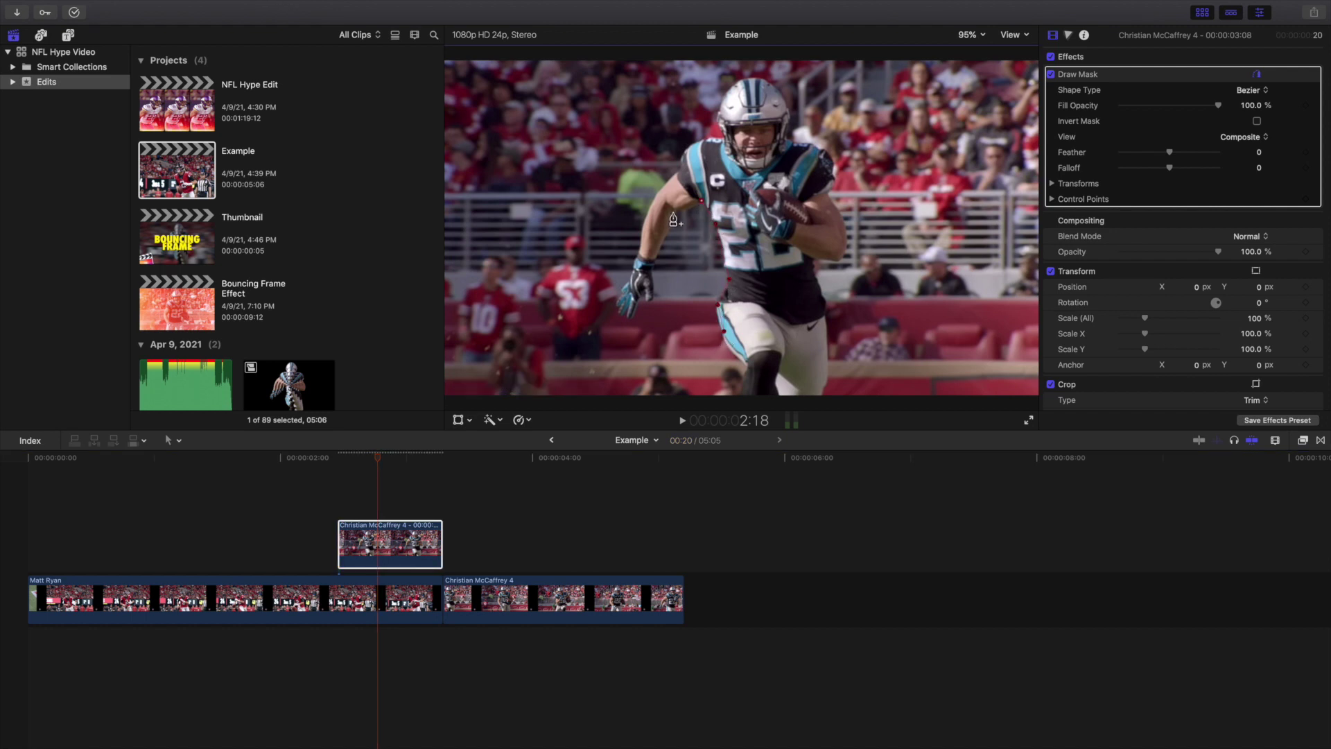
left_click(653, 297)
left_click(614, 301)
left_click(642, 232)
left_click(636, 258)
left_click(659, 194)
left_click(680, 169)
left_click(721, 99)
left_click(779, 92)
Trace the mask down his side and leg at 50% zoom, close the shape, and return to Fit
left_click(837, 258)
left_click(809, 259)
left_click(826, 323)
left_click(819, 393)
left_click(971, 35)
left_click(974, 93)
left_click(739, 323)
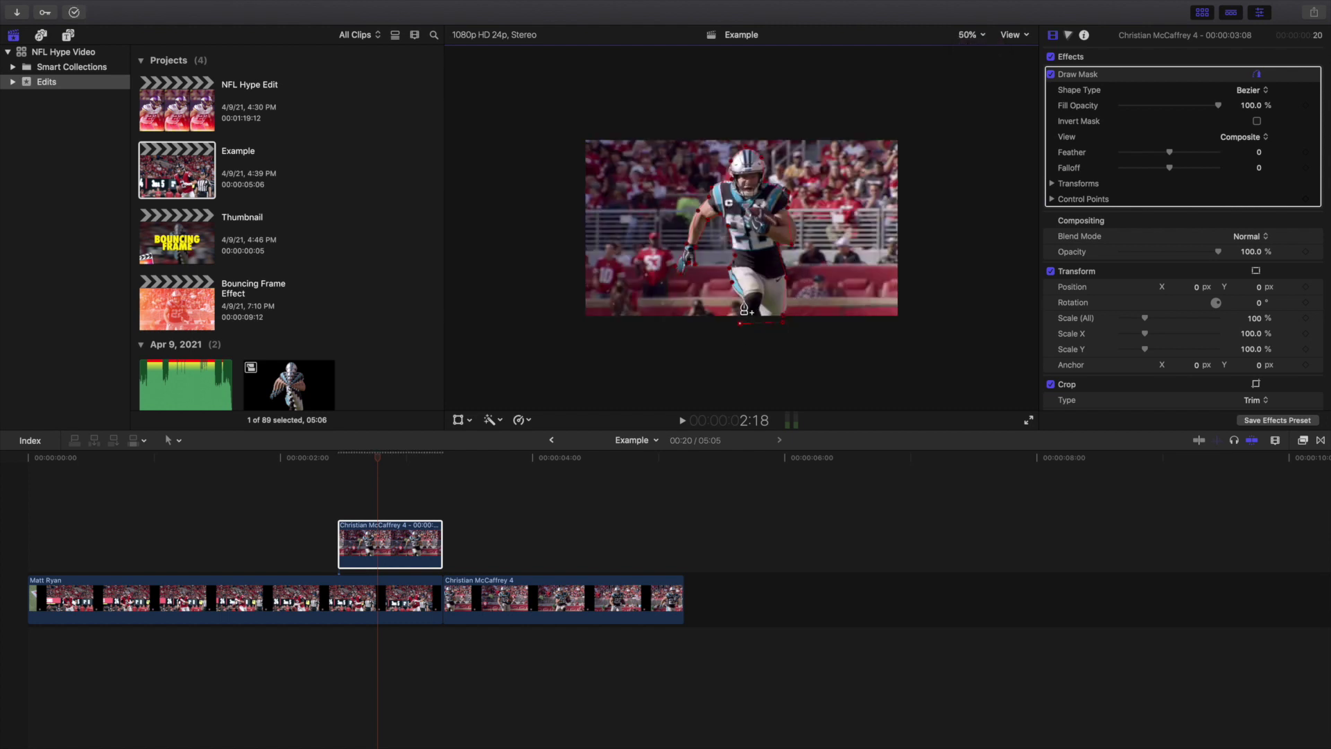
left_click(734, 290)
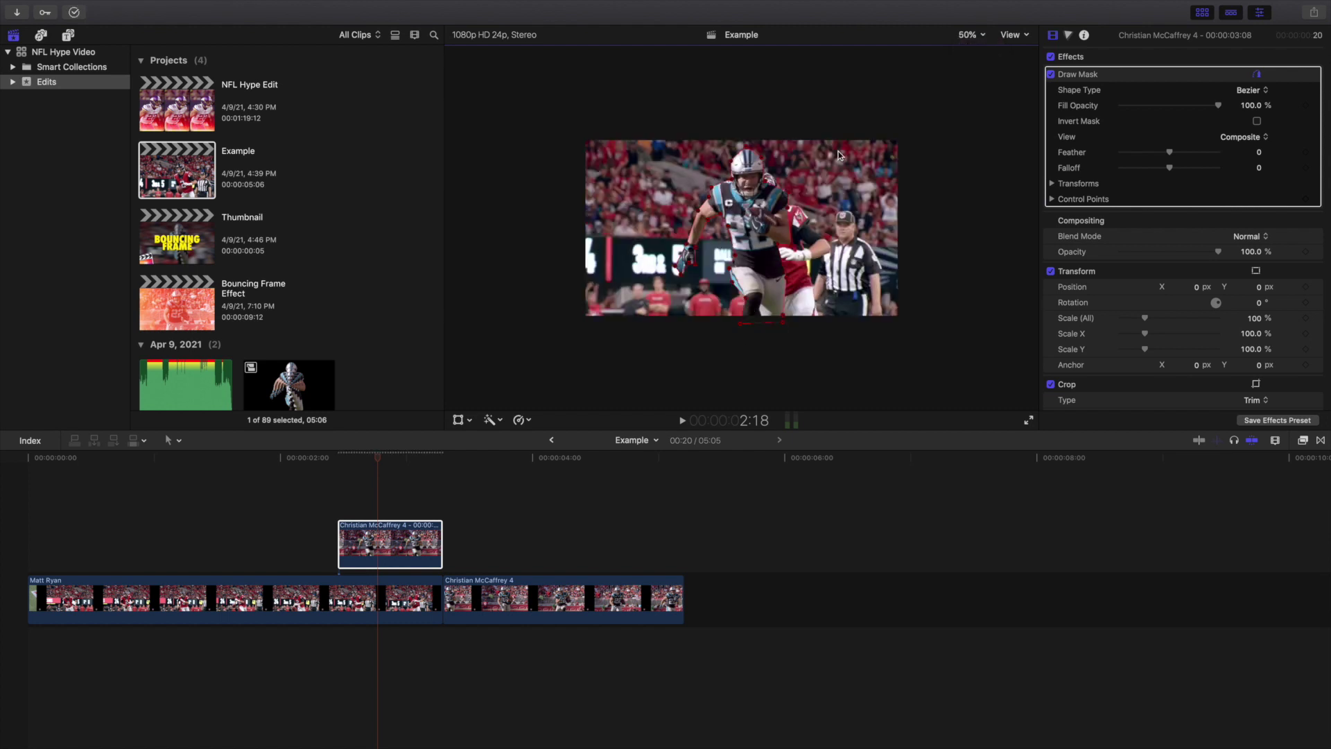
left_click(966, 36)
left_click(969, 49)
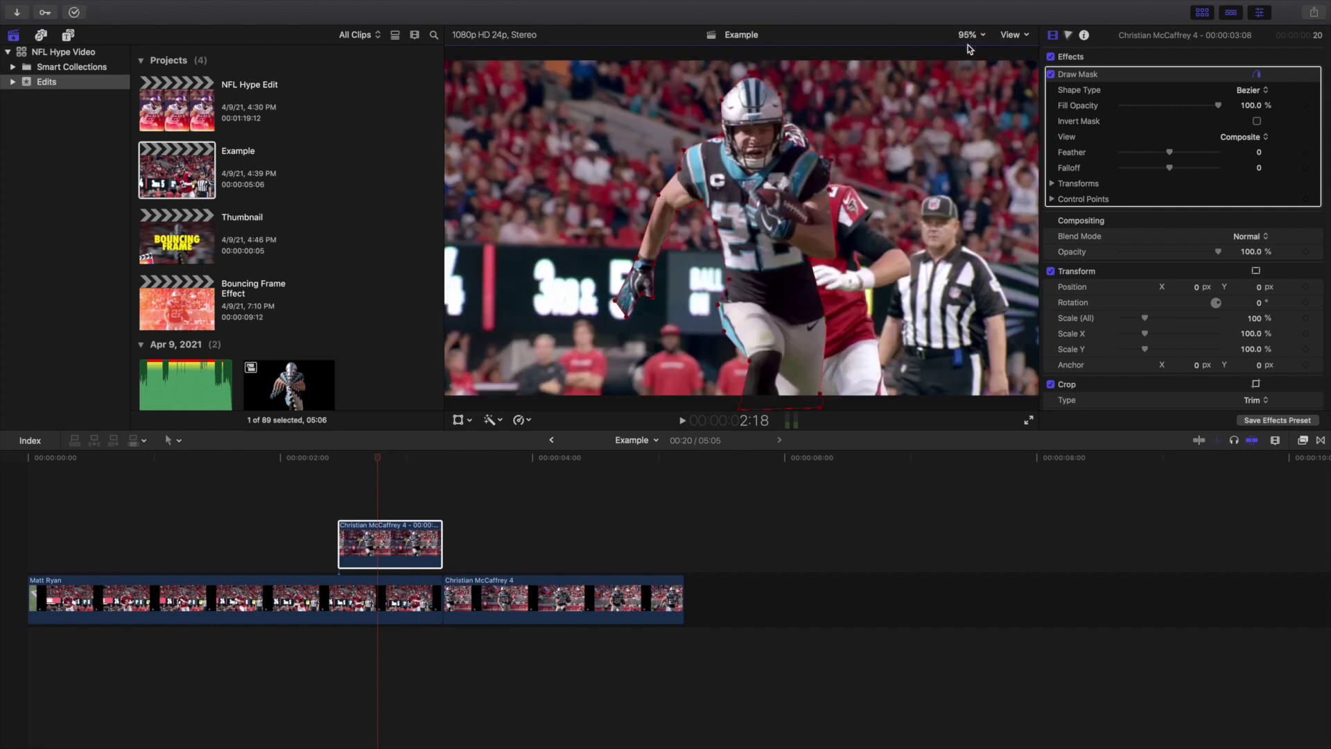
left_click(339, 475)
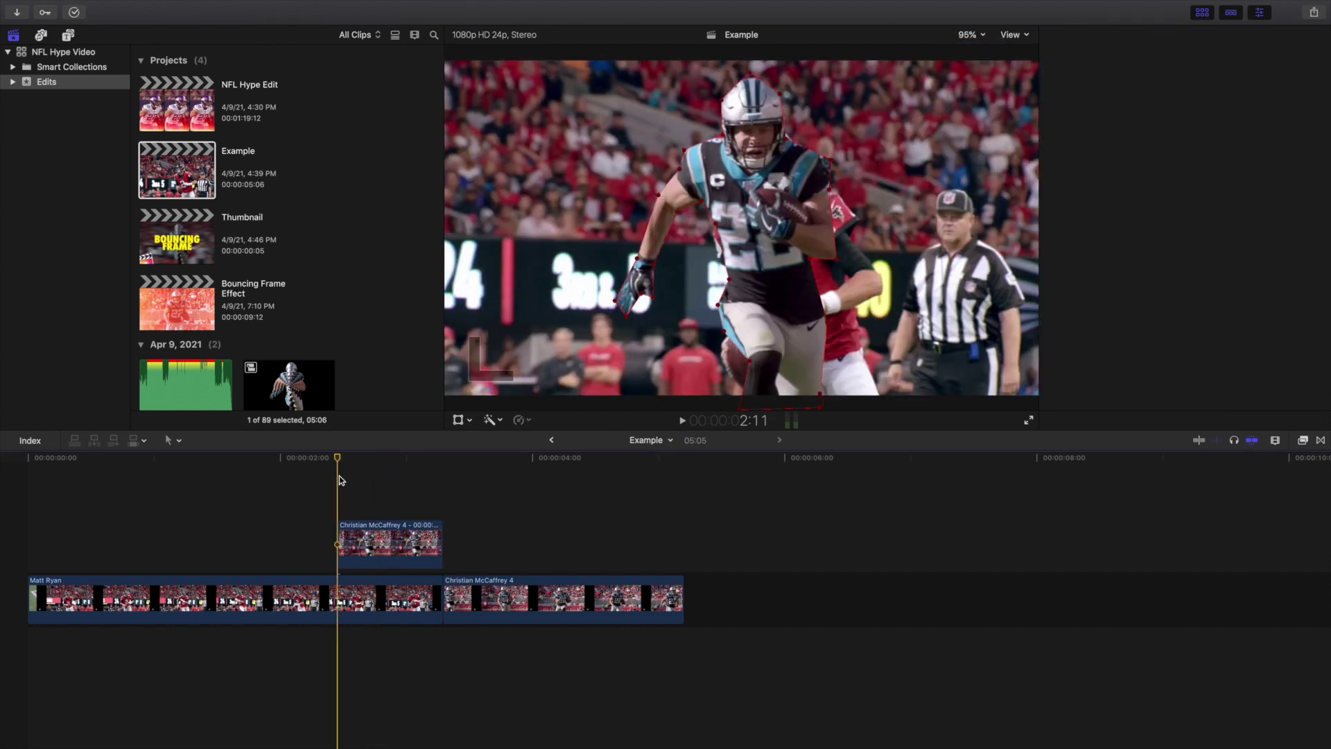
key("super+equal")
scroll(339, 476, "right", 2)
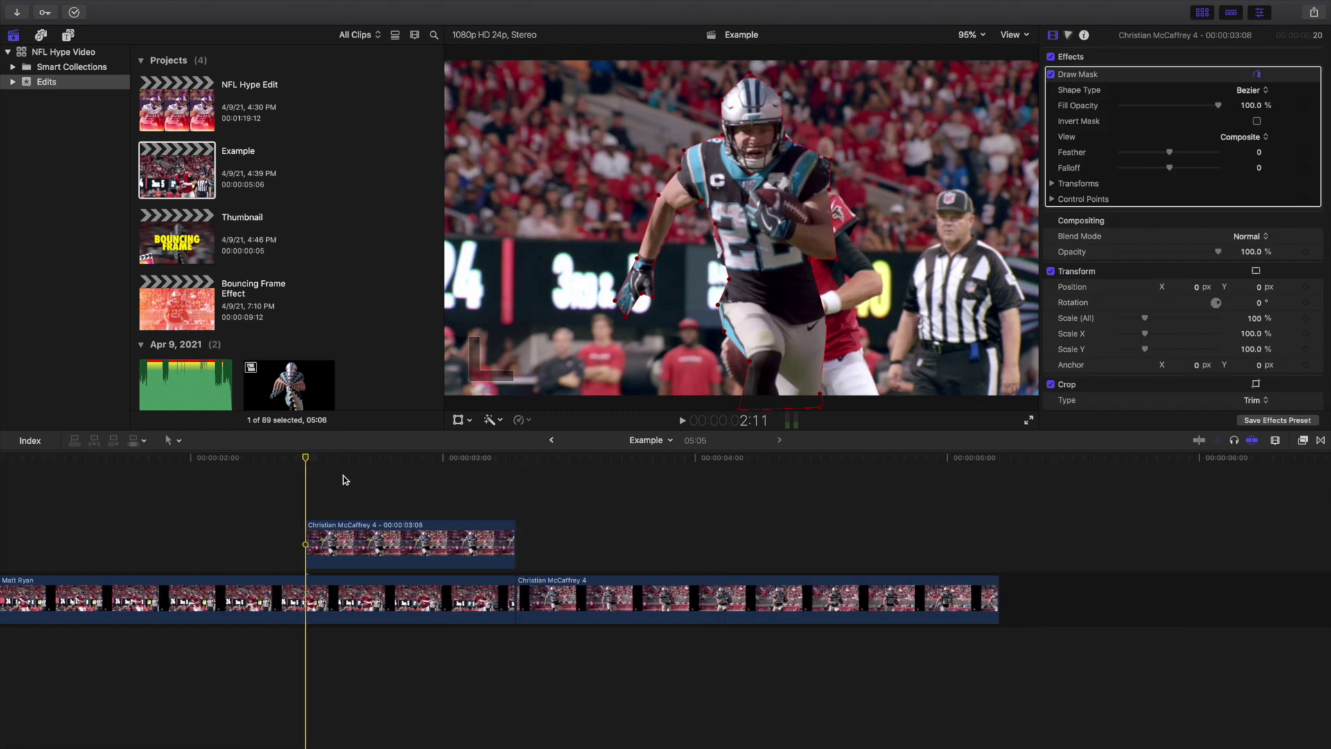
key("space")
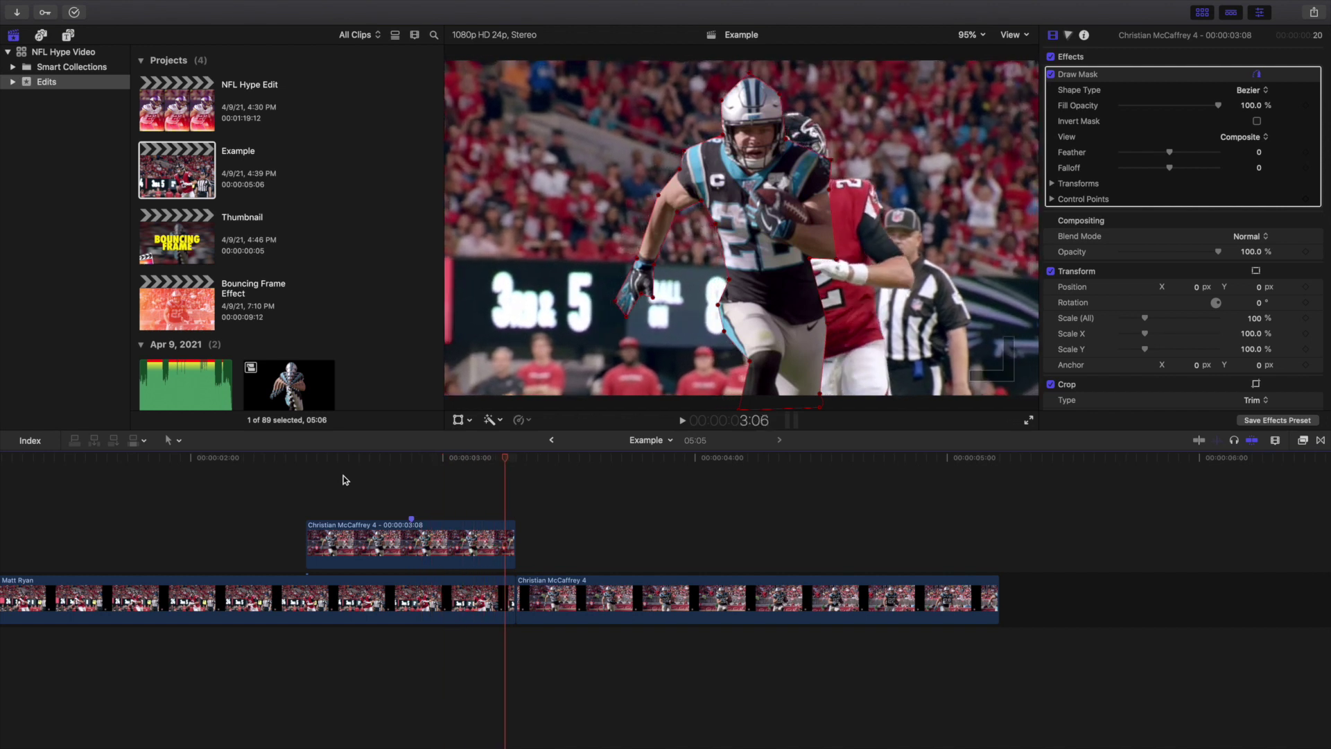
left_click(412, 485)
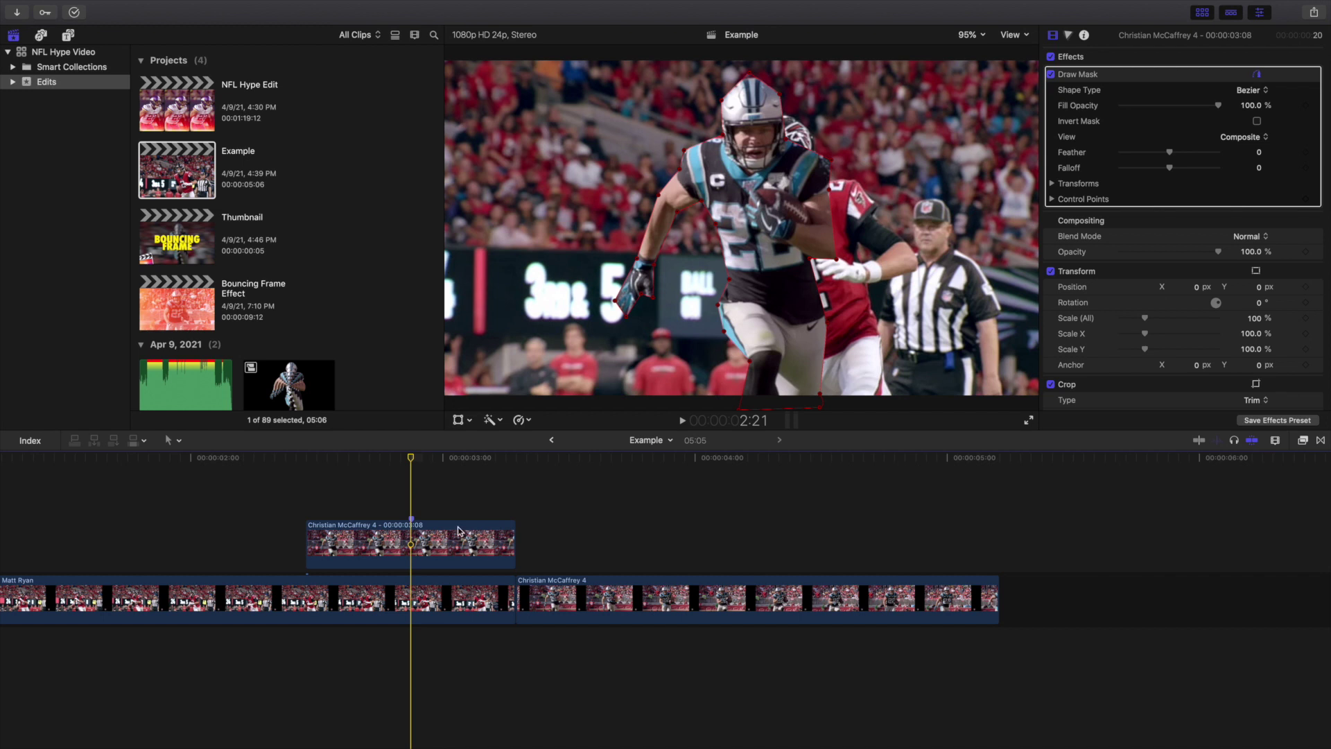
Duplicate the masked freeze frame onto a second layer above itself
left_click(384, 546)
left_click_drag(383, 547, 387, 509)
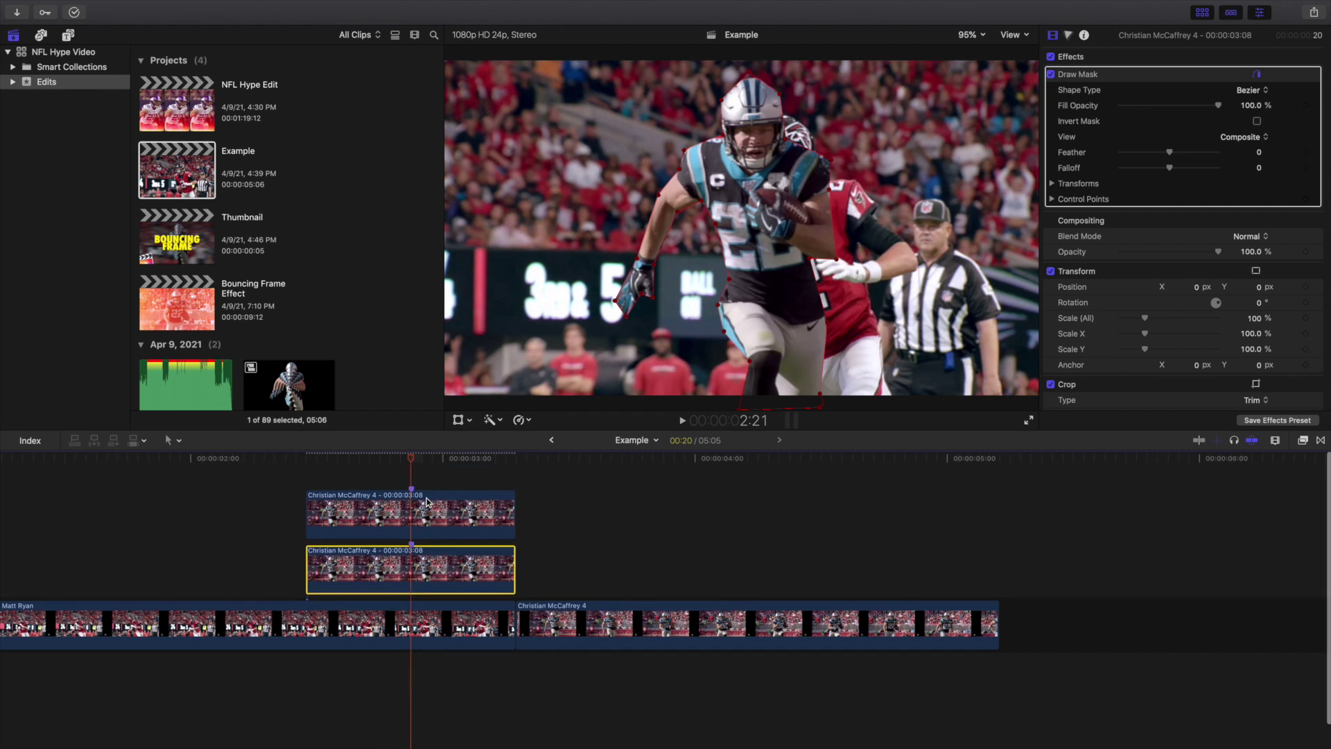
left_click(415, 513)
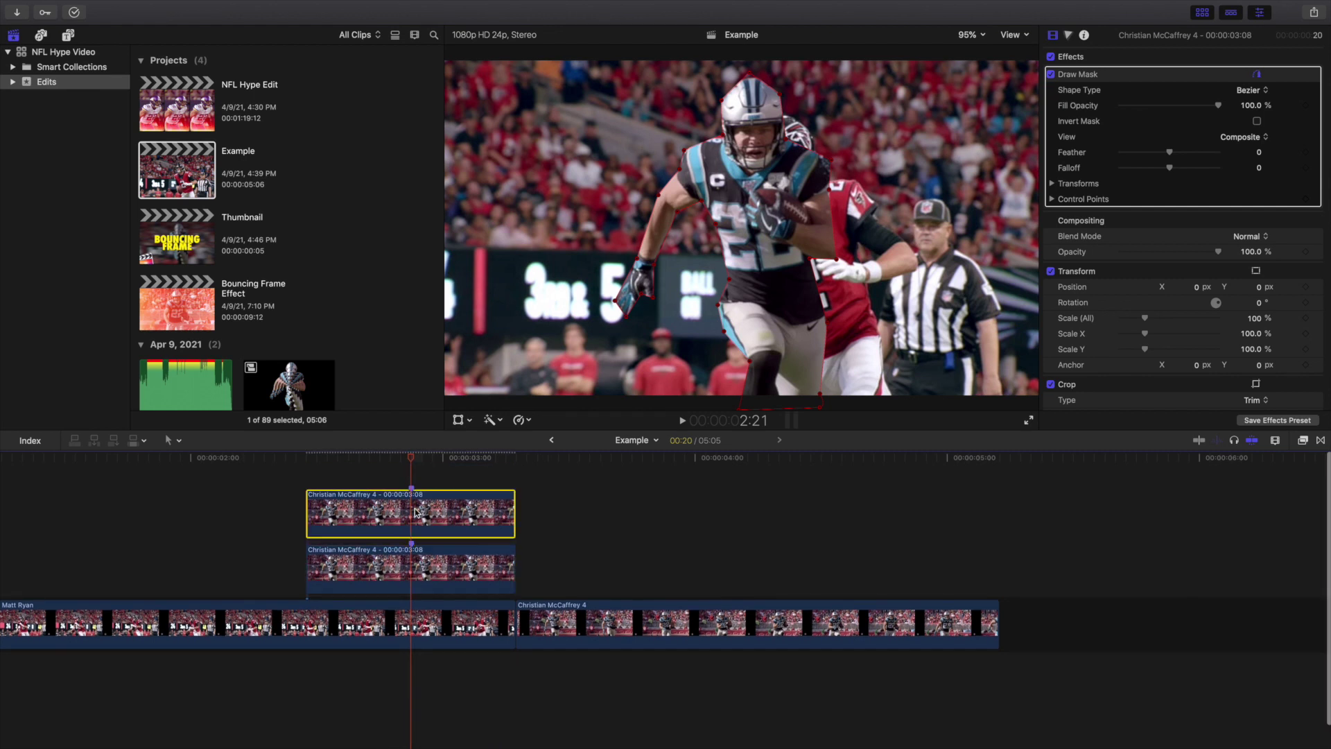
left_click(310, 485)
left_click(329, 504)
Keyframe the upper copy's Scale (All) between 100% and 80% across the clip
left_click(1306, 317)
left_click(411, 479)
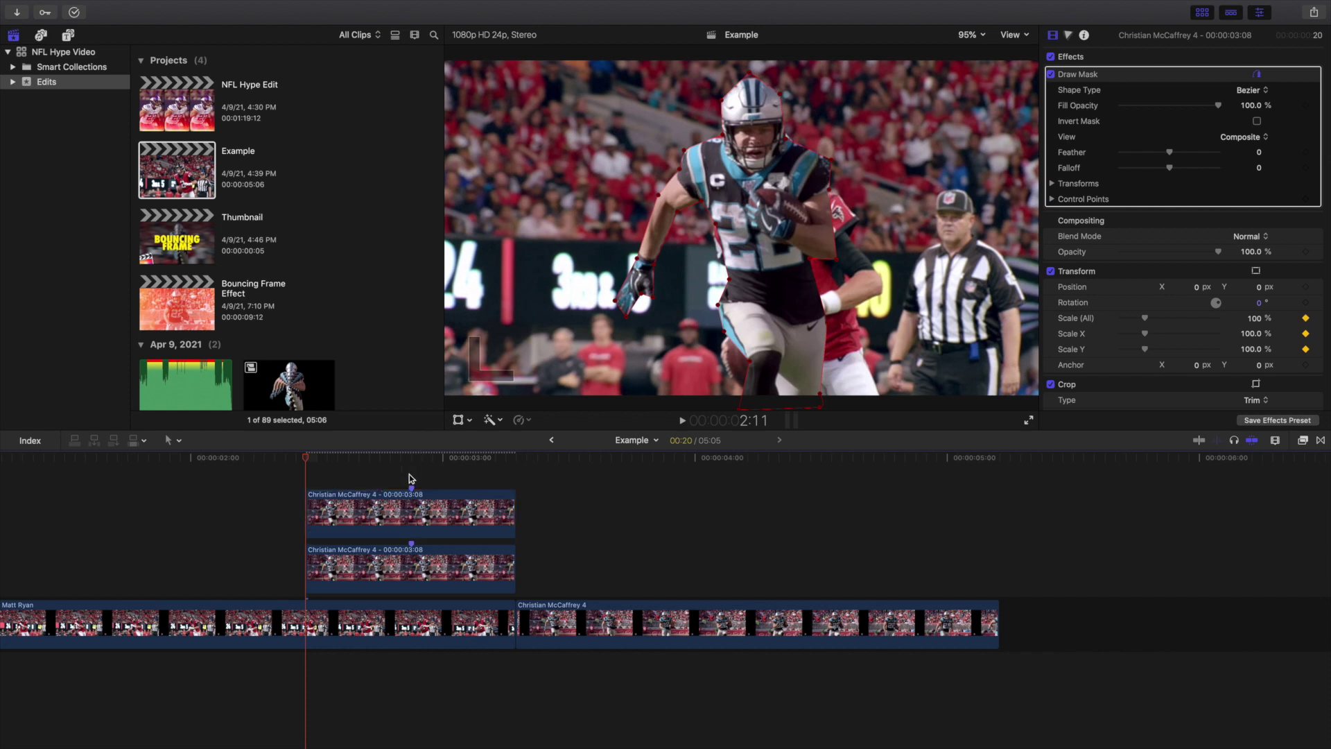
left_click(413, 504)
left_click(1256, 318)
type("80")
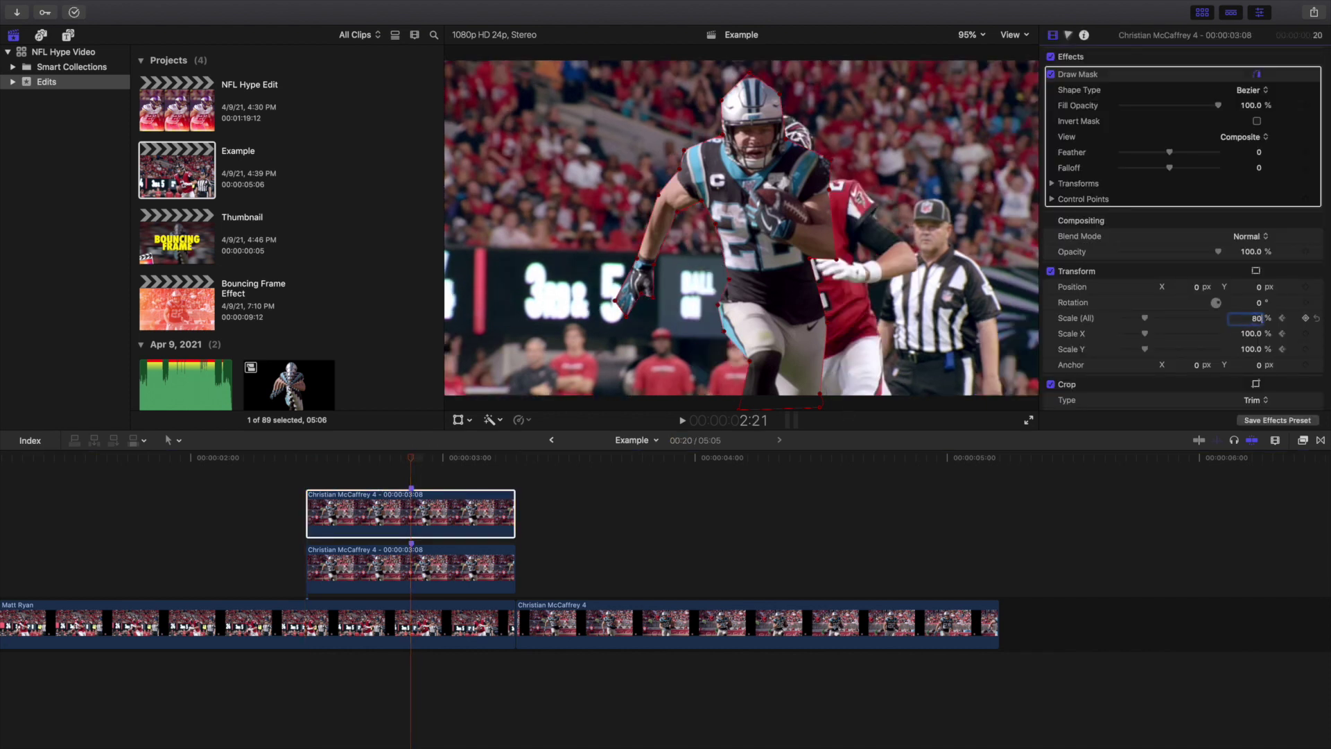
key("Return")
left_click(511, 482)
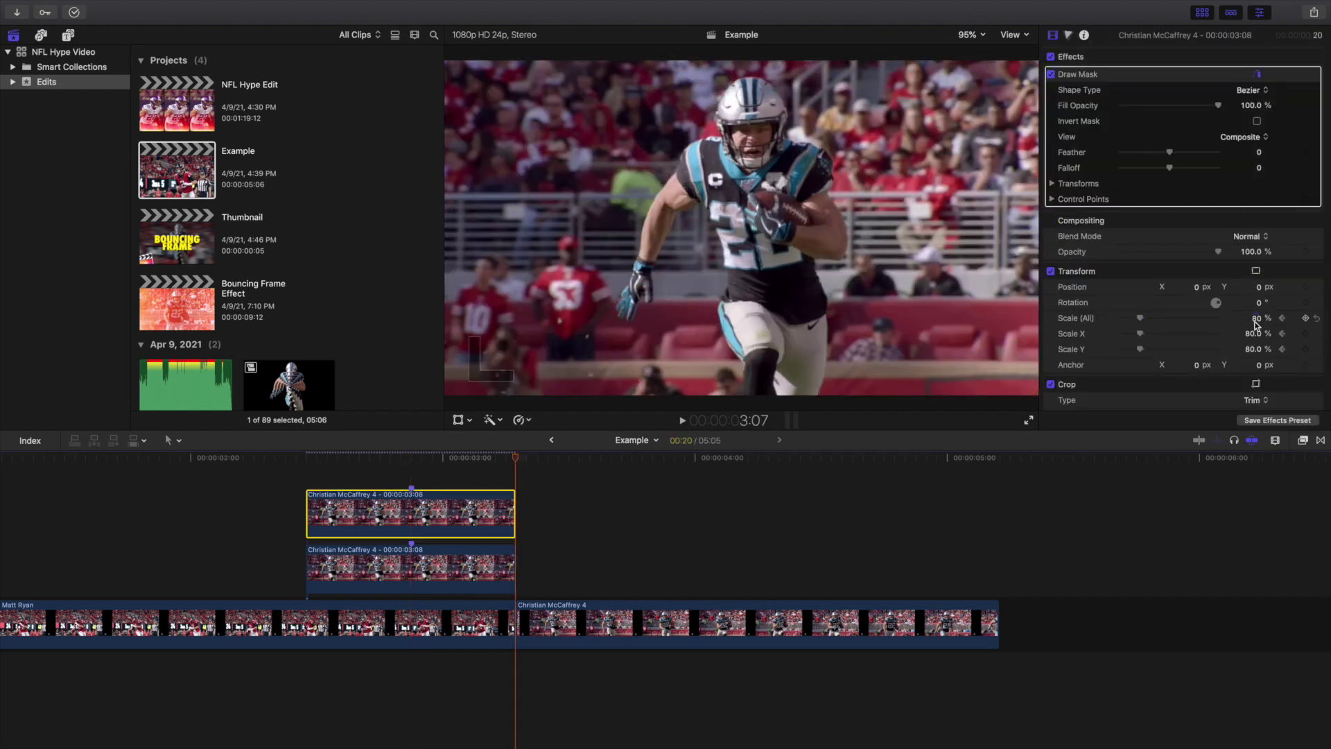
left_click(1255, 318)
type("100")
key("Return")
Play back the timeline to preview the copy's shrinking scale animation
left_click(248, 505)
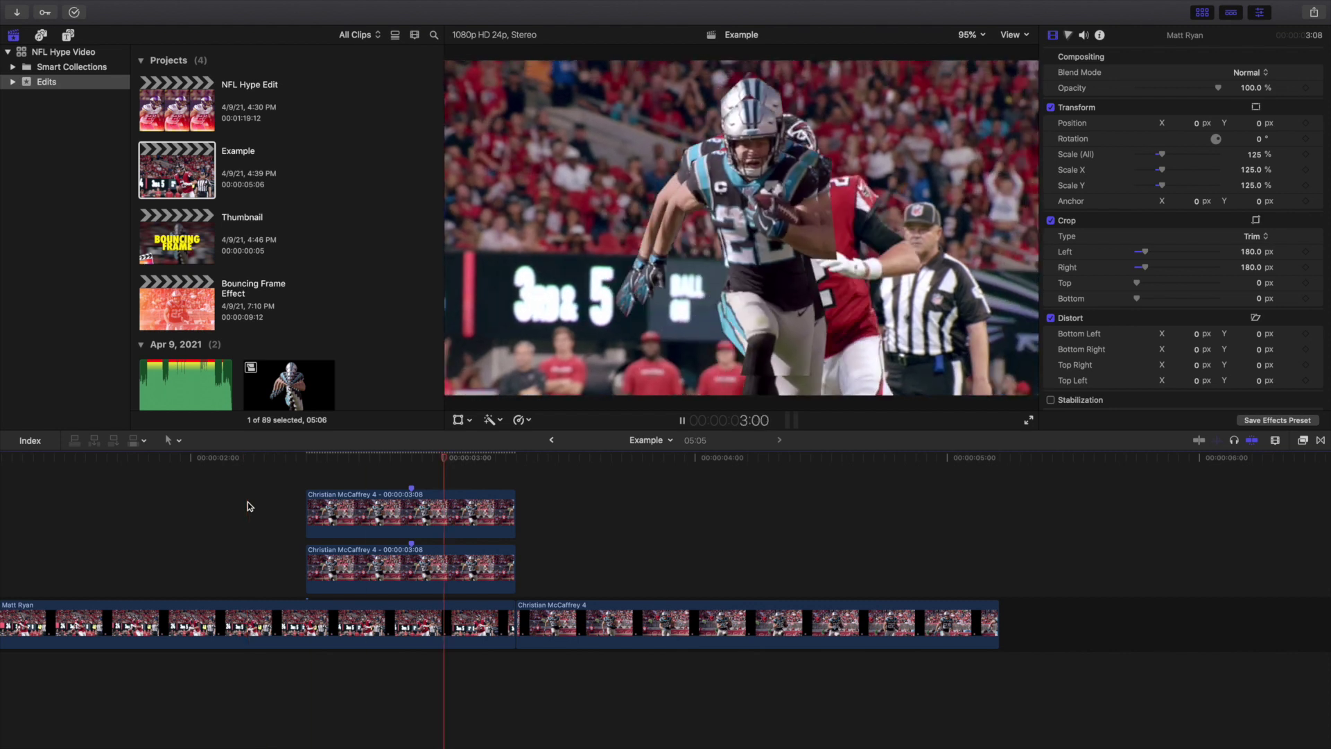
left_click(248, 501)
key("space")
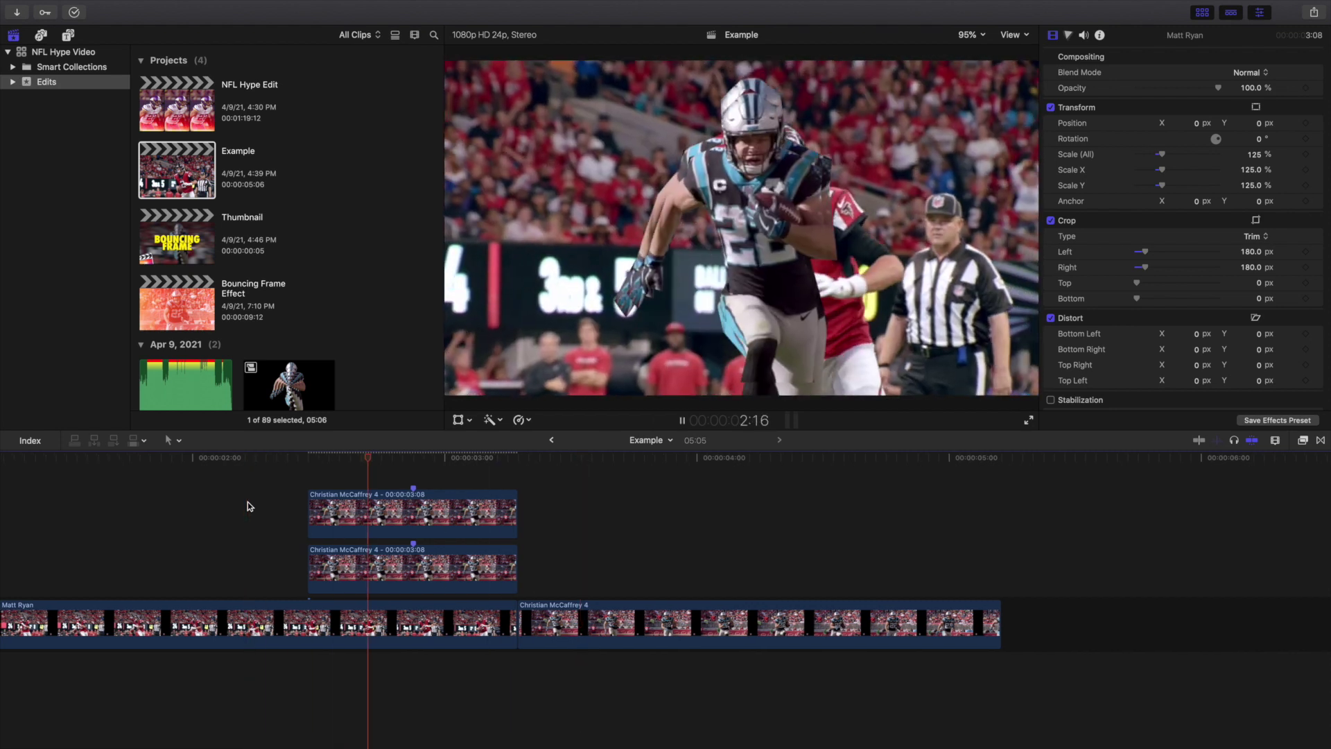
left_click(307, 484)
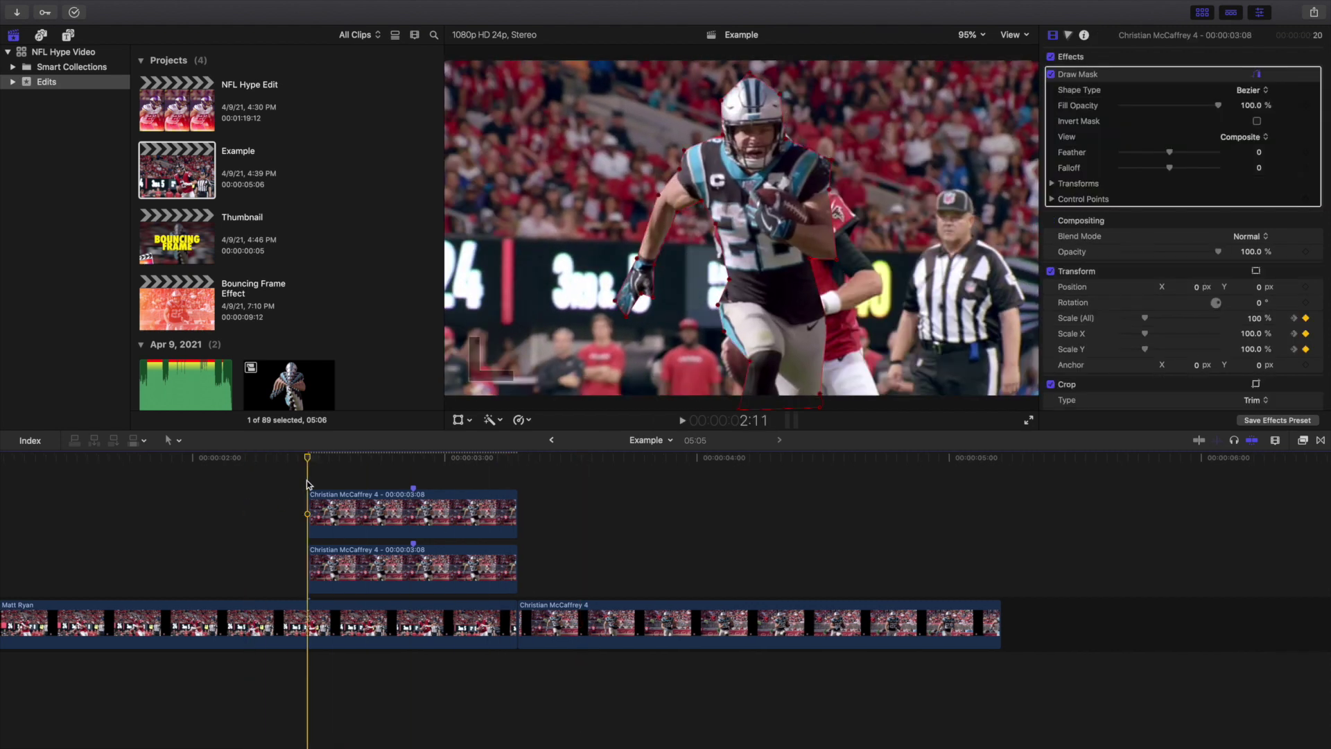
key("space")
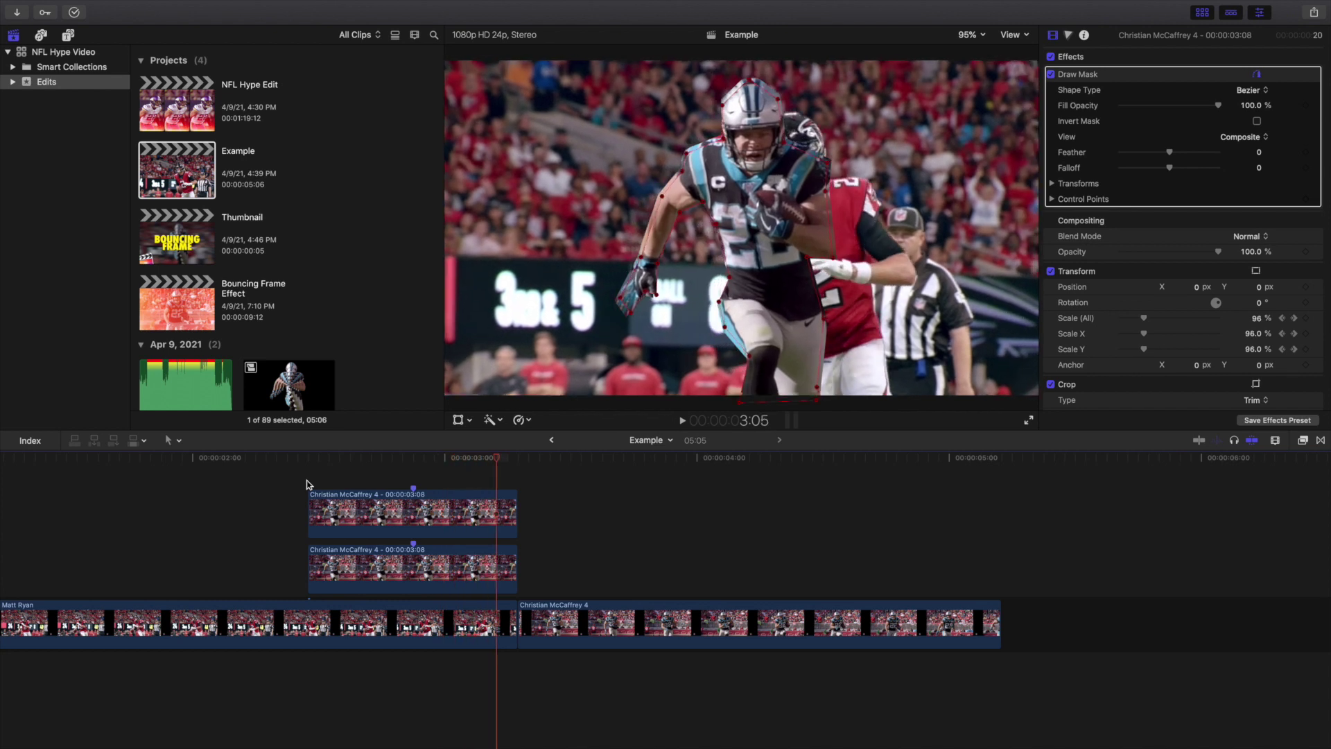
Duplicate the player copy onto a third layer and scale it to 60%
left_click(308, 485)
left_click(351, 509)
left_click_drag(351, 509, 355, 485)
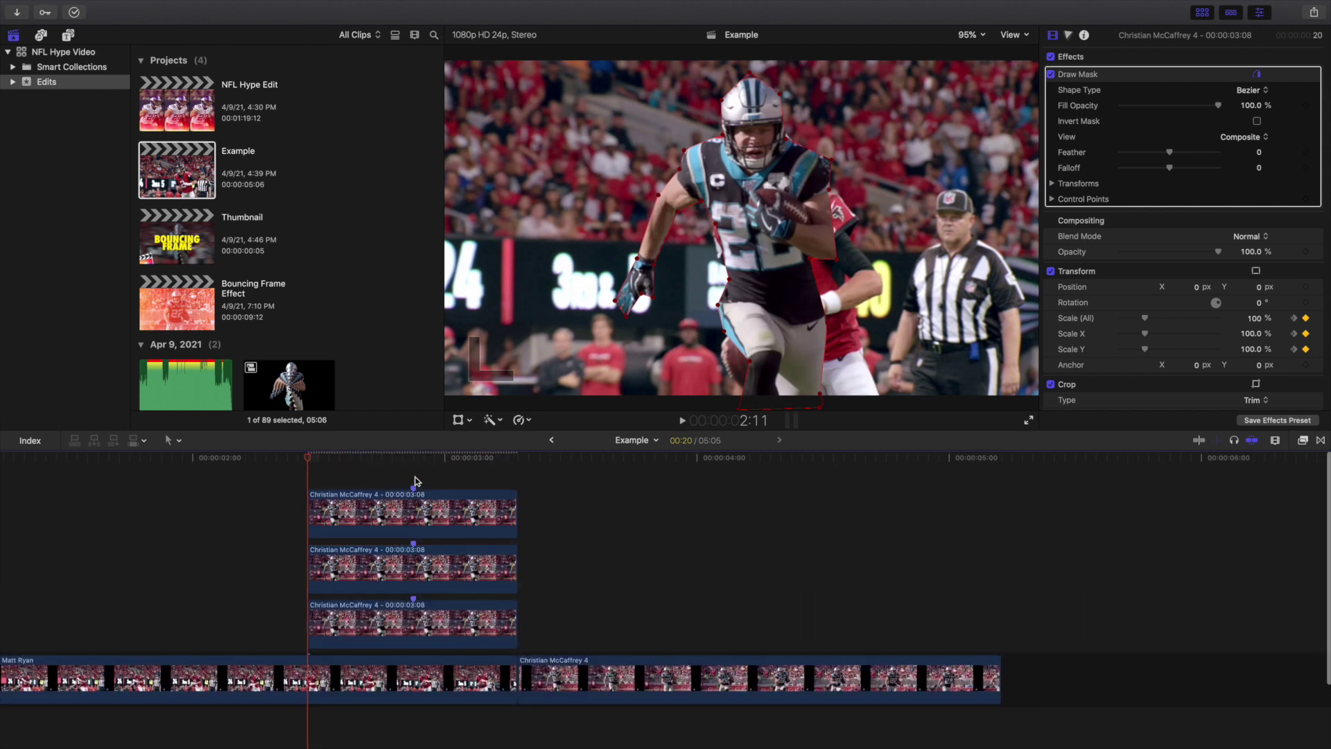
left_click(416, 502)
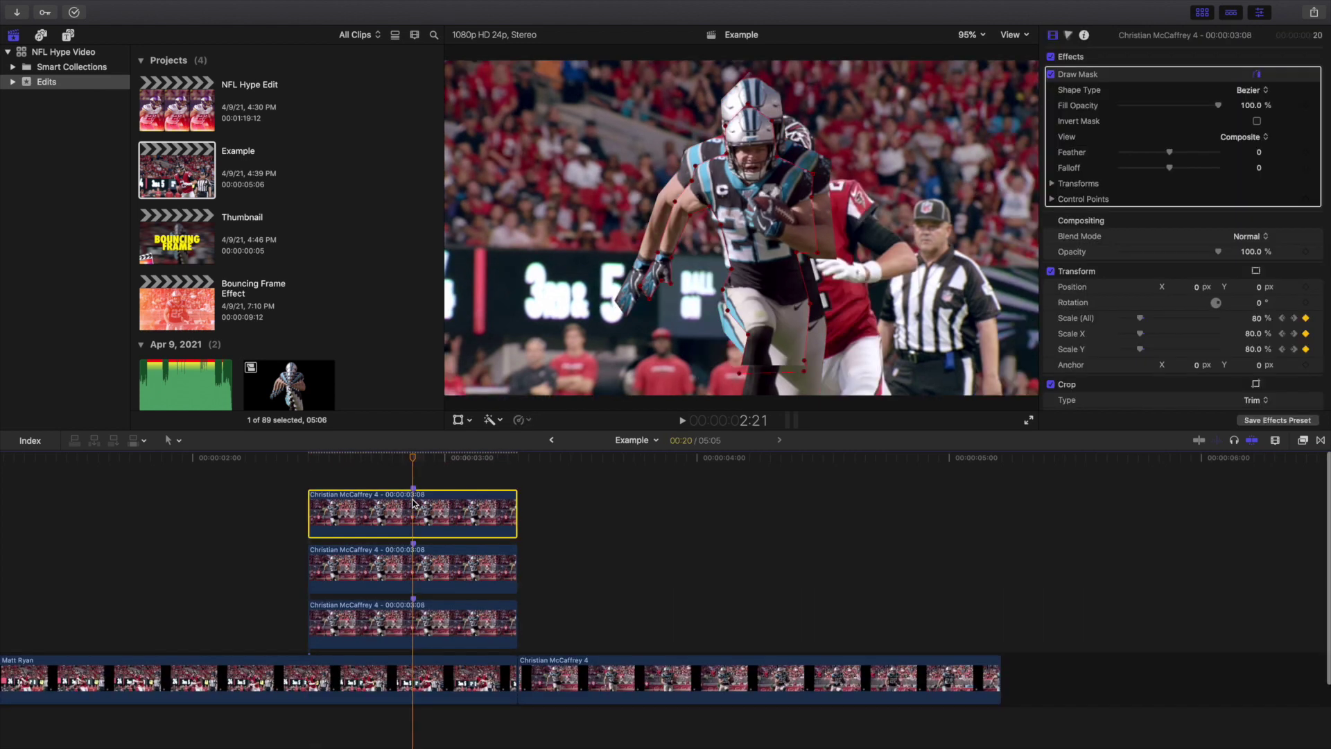
left_click(1256, 318)
type("60")
key("Return")
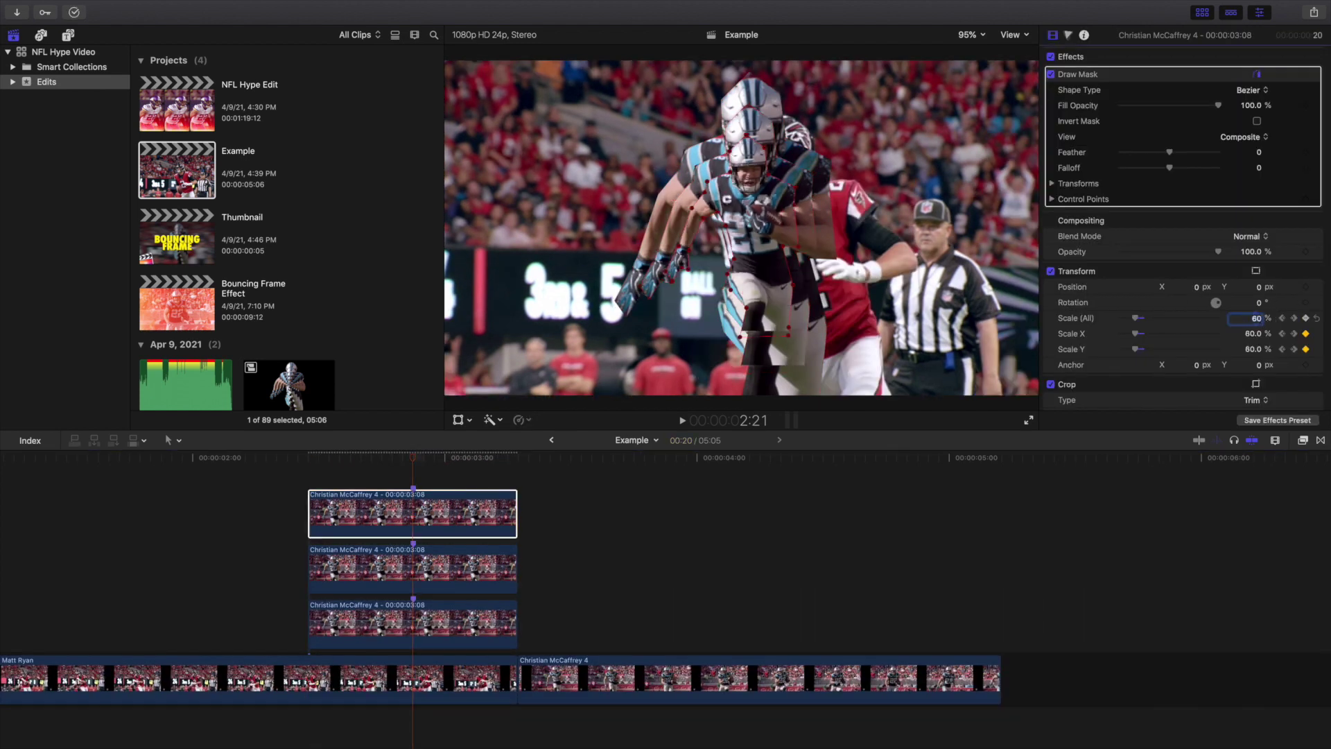
Add a fourth player copy on top and scale it to 40%
mouse_move(415, 507)
left_mouse_down()
mouse_move(416, 480)
mouse_move(414, 498)
left_mouse_up()
left_click(414, 498)
left_click(1256, 318)
type("40")
key("Return")
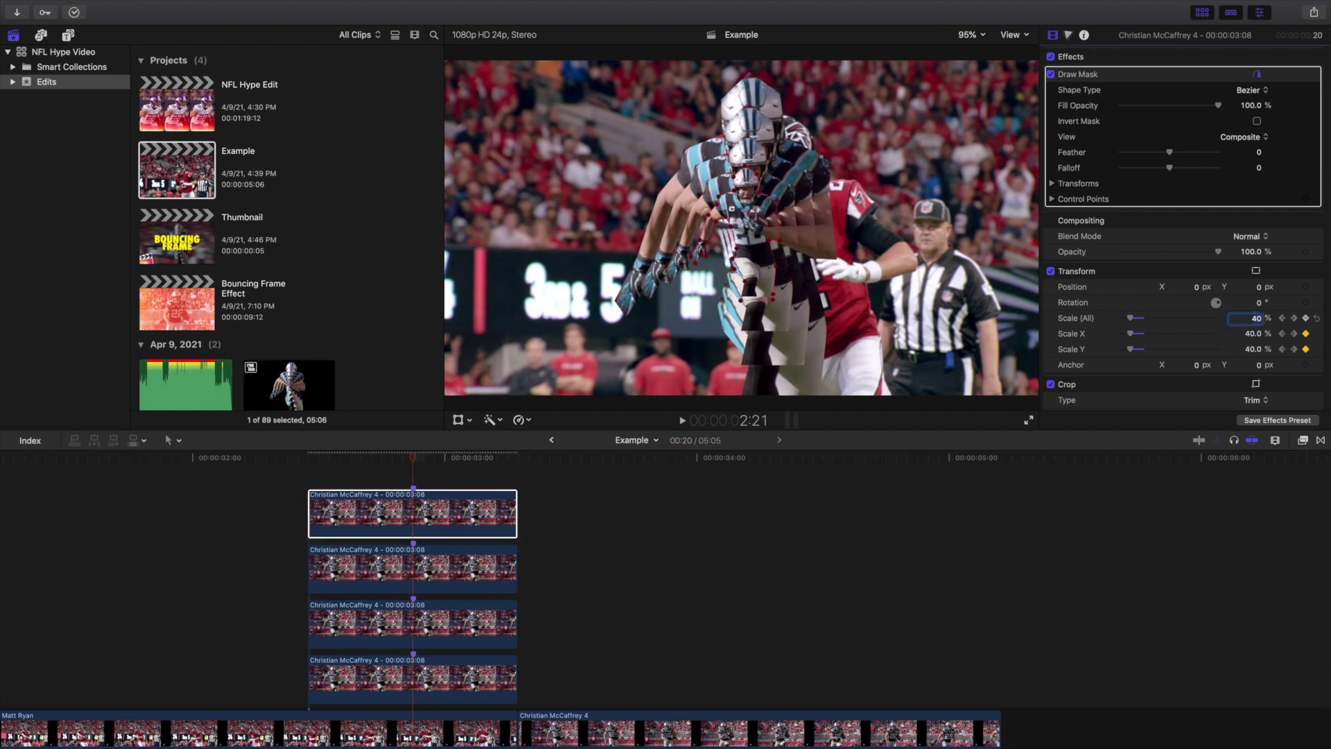
Add a fifth player copy on top scaled to 20%, then clear the selection
left_click(402, 531)
left_click_drag(406, 531, 415, 494)
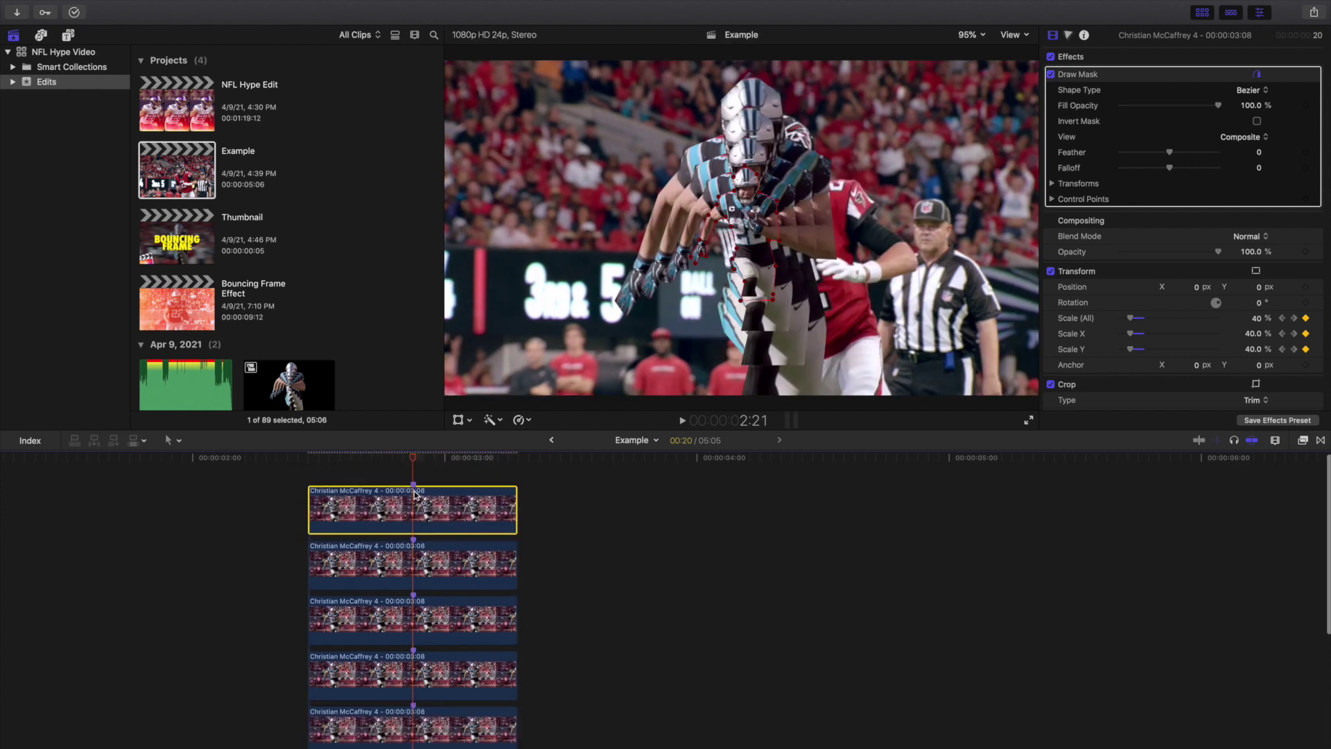
left_click(1258, 318)
type("2")
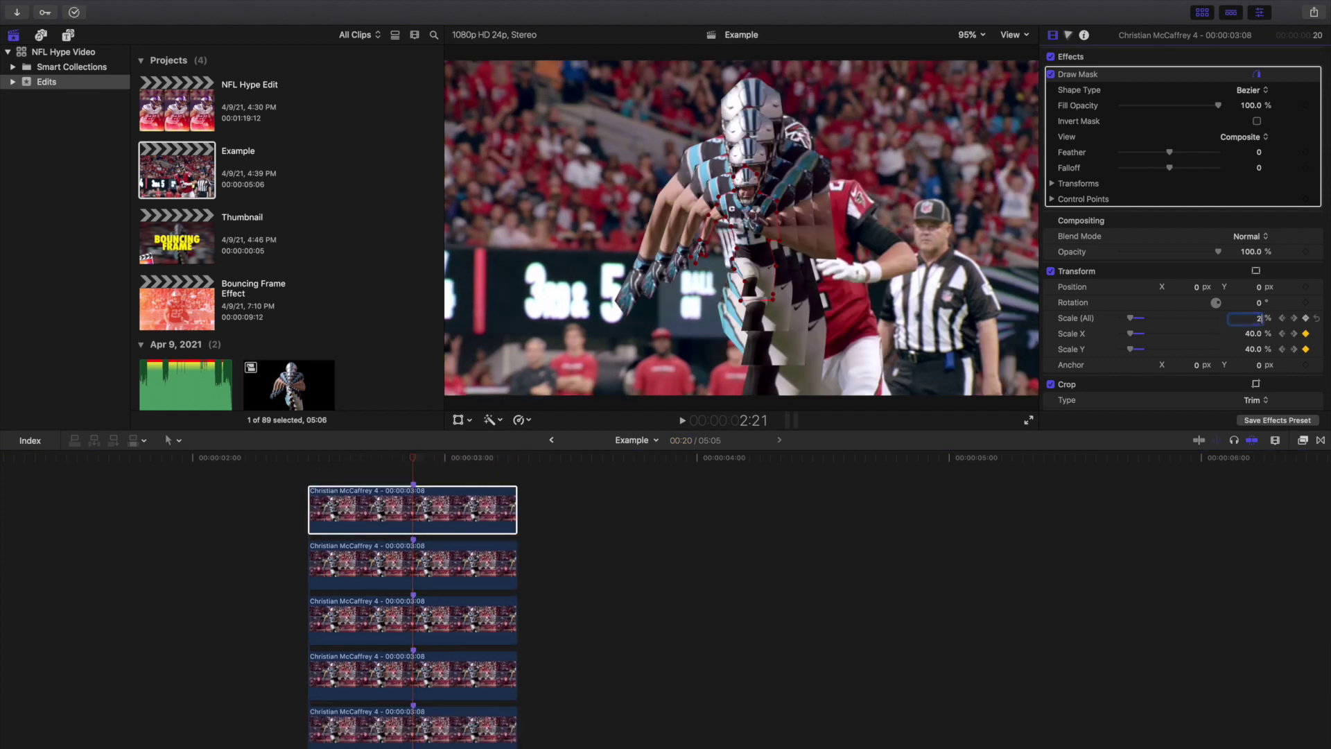
type("0")
key("Return")
scroll(406, 501, "down", 1)
scroll(405, 501, "down", 3)
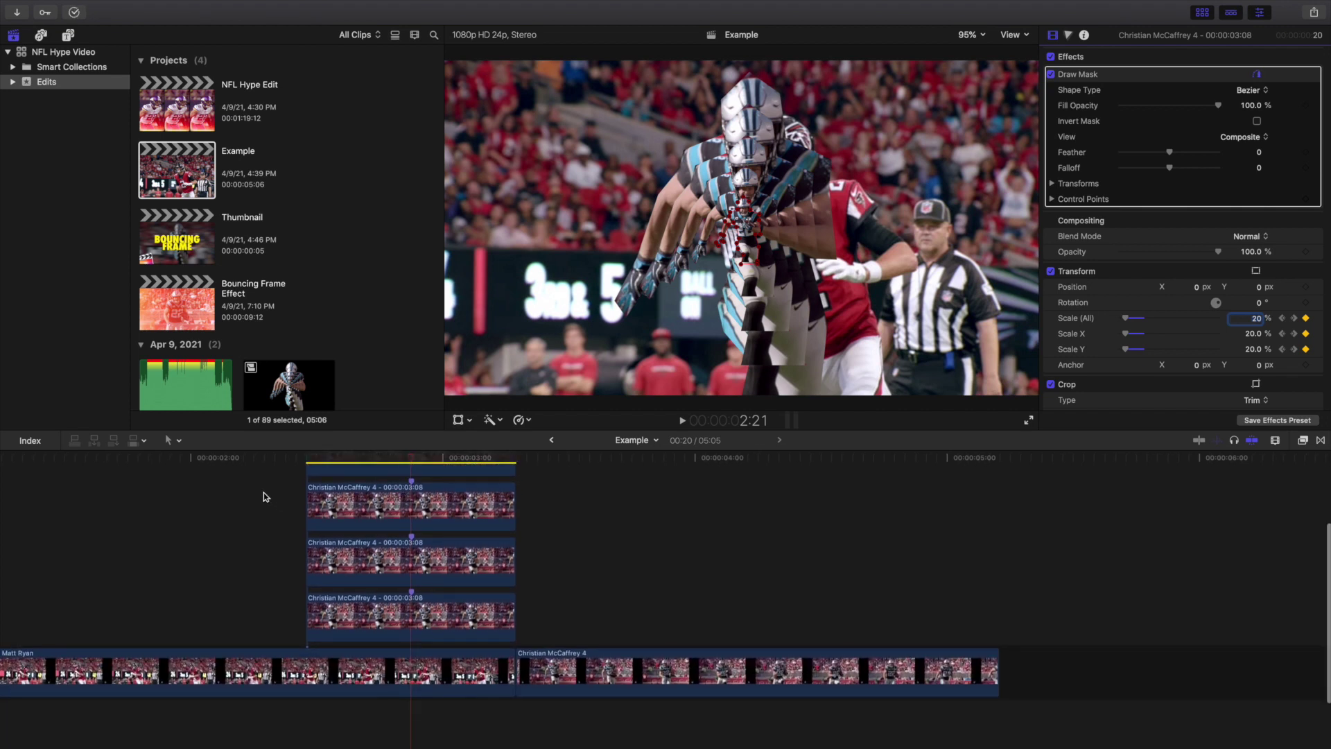
left_click(239, 499)
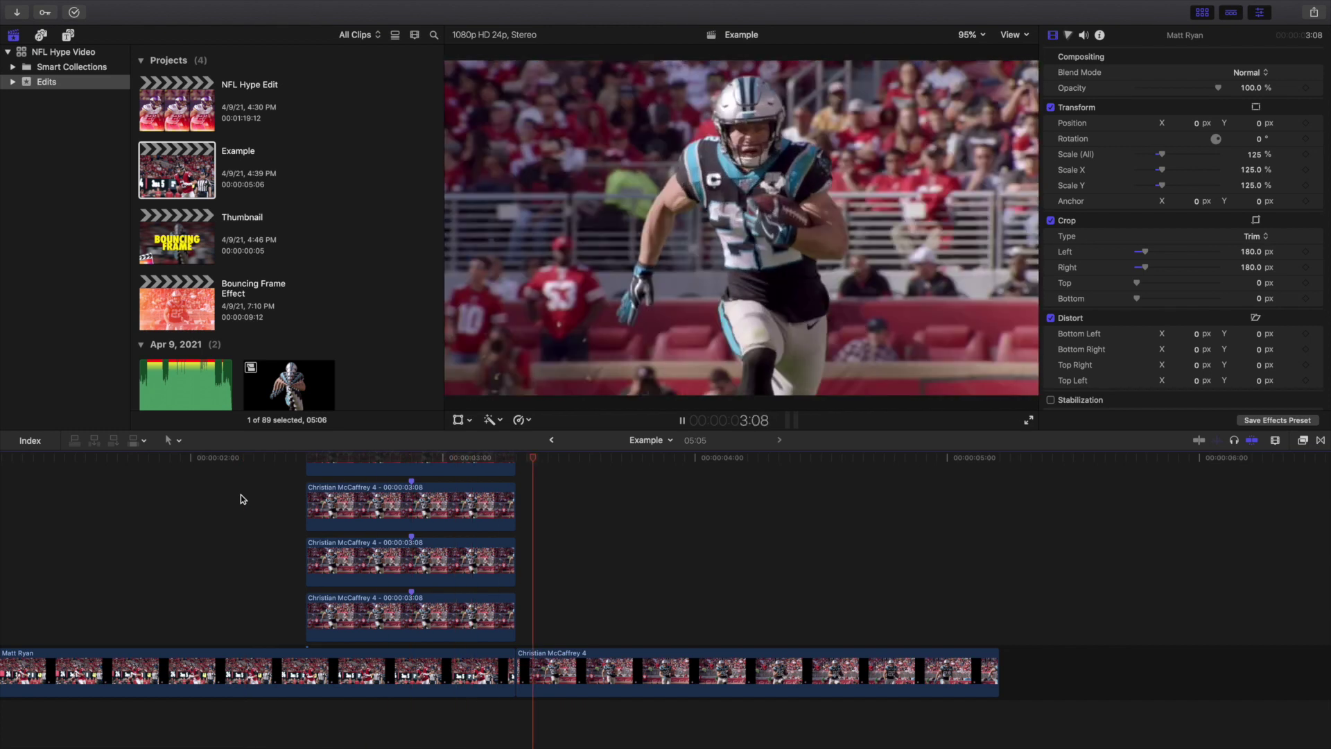
key("space")
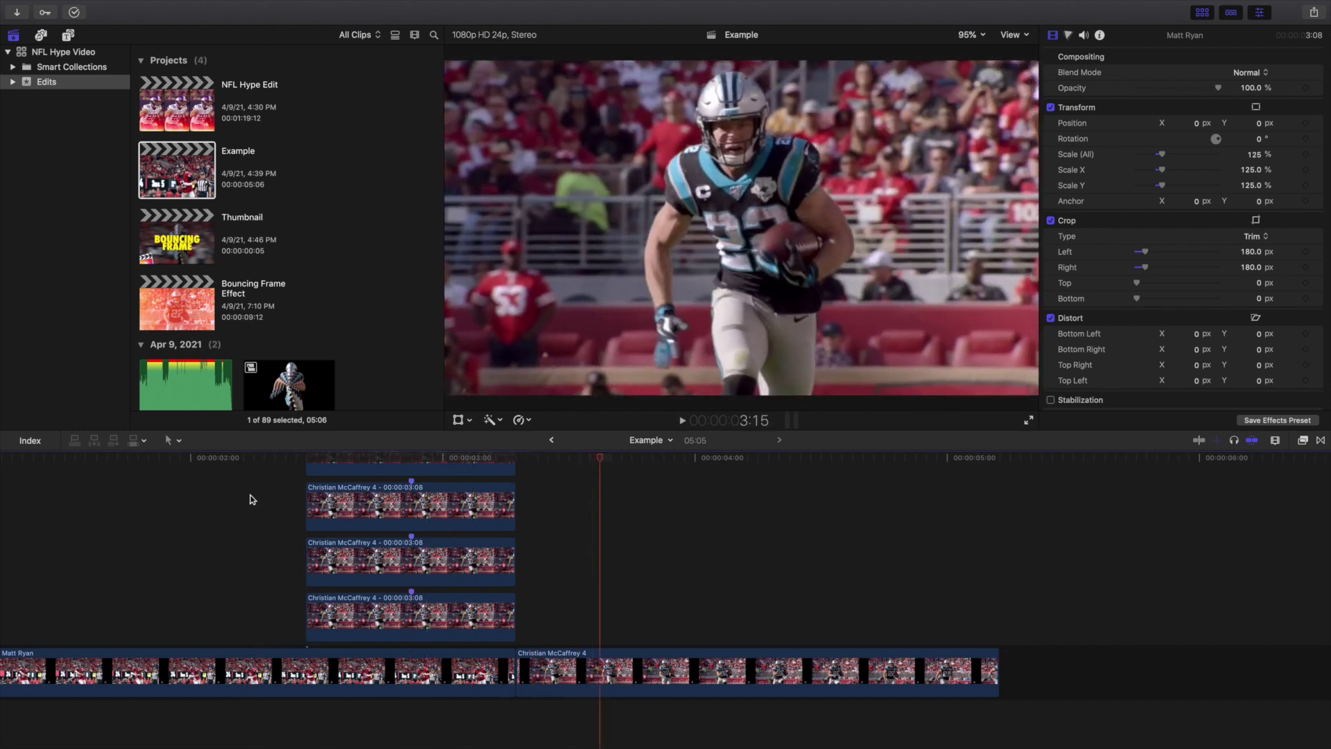
scroll(277, 497, "up", 4)
left_click(285, 495)
key("Right")
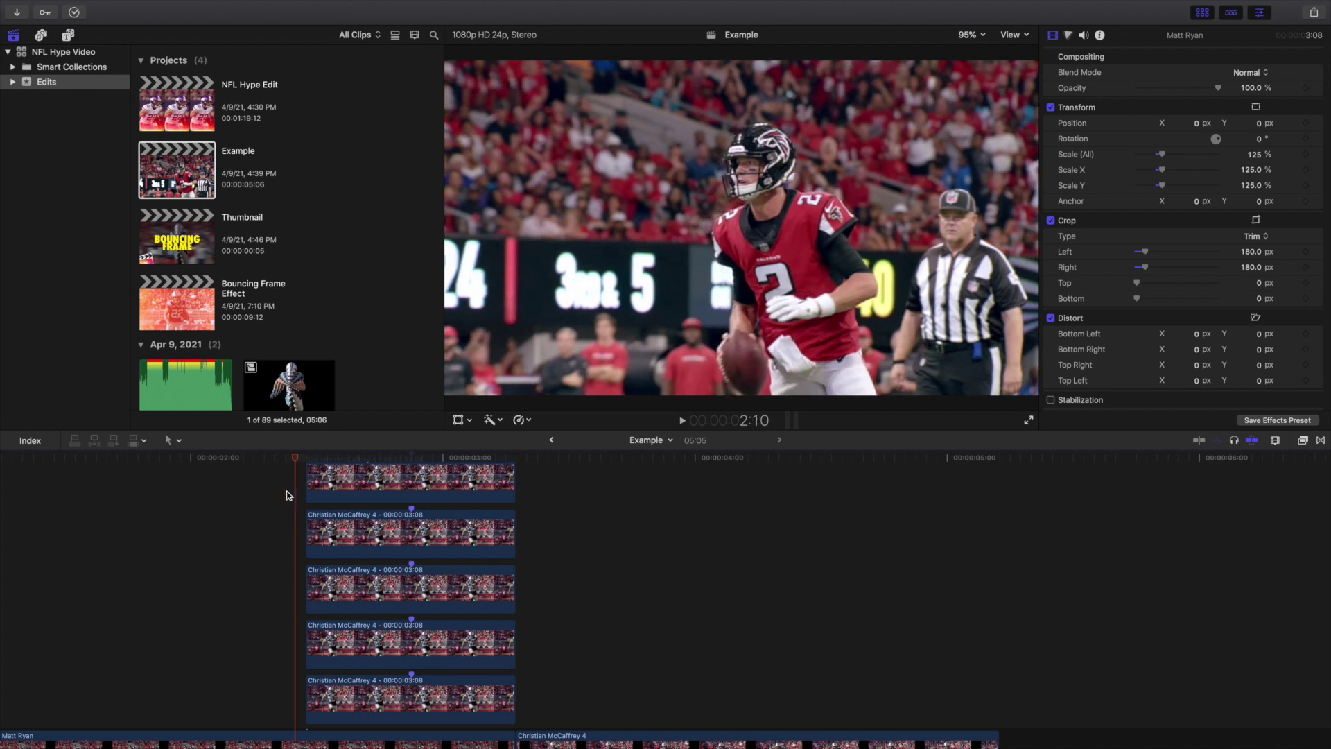
key("Right")
key("Right")
key("Right")
key("Right")
key("Right")
key("Right")
key("Right")
key("Right")
key("Right")
key("Right")
key("Right")
key("Right")
key("Right")
key("Right")
key("Right")
key("Right")
key("Right")
key("Right")
key("Right")
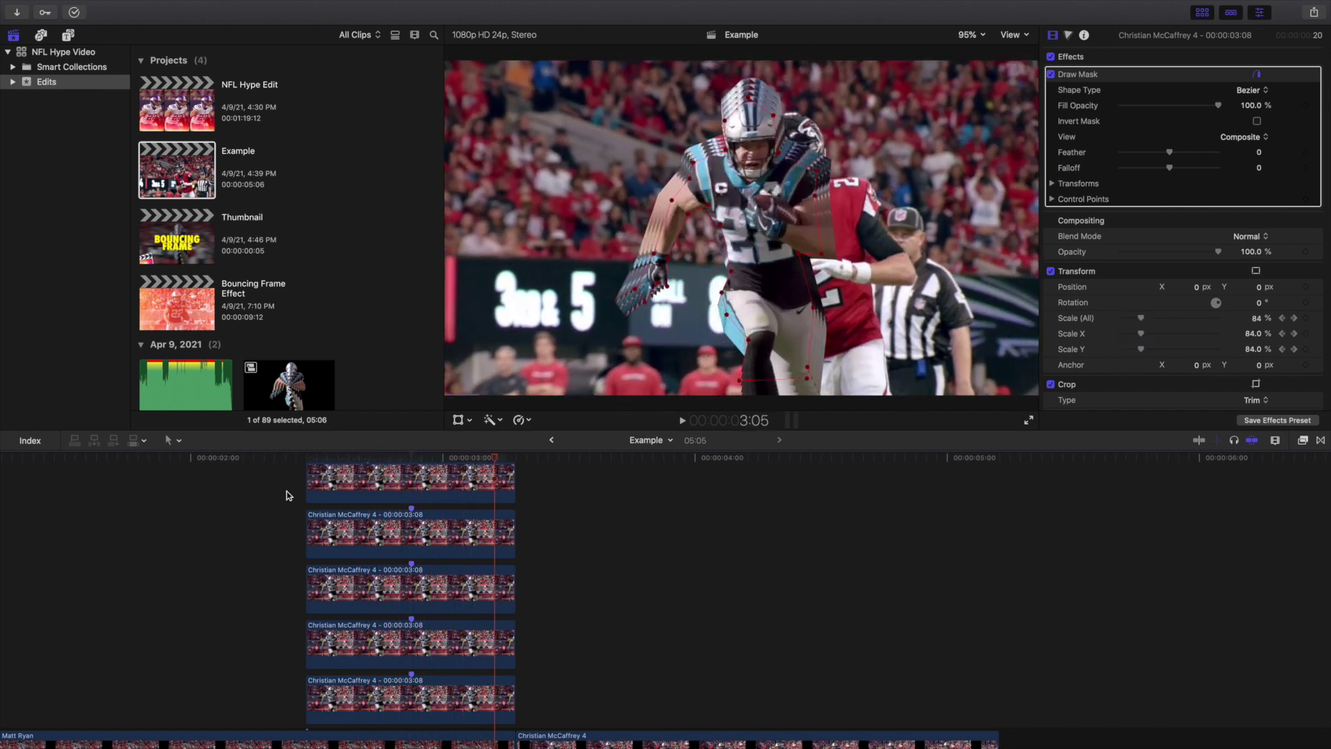
key("Left")
key("Left")
key("Left")
key("Left")
key("Left")
key("Left")
key("Left")
key("Left")
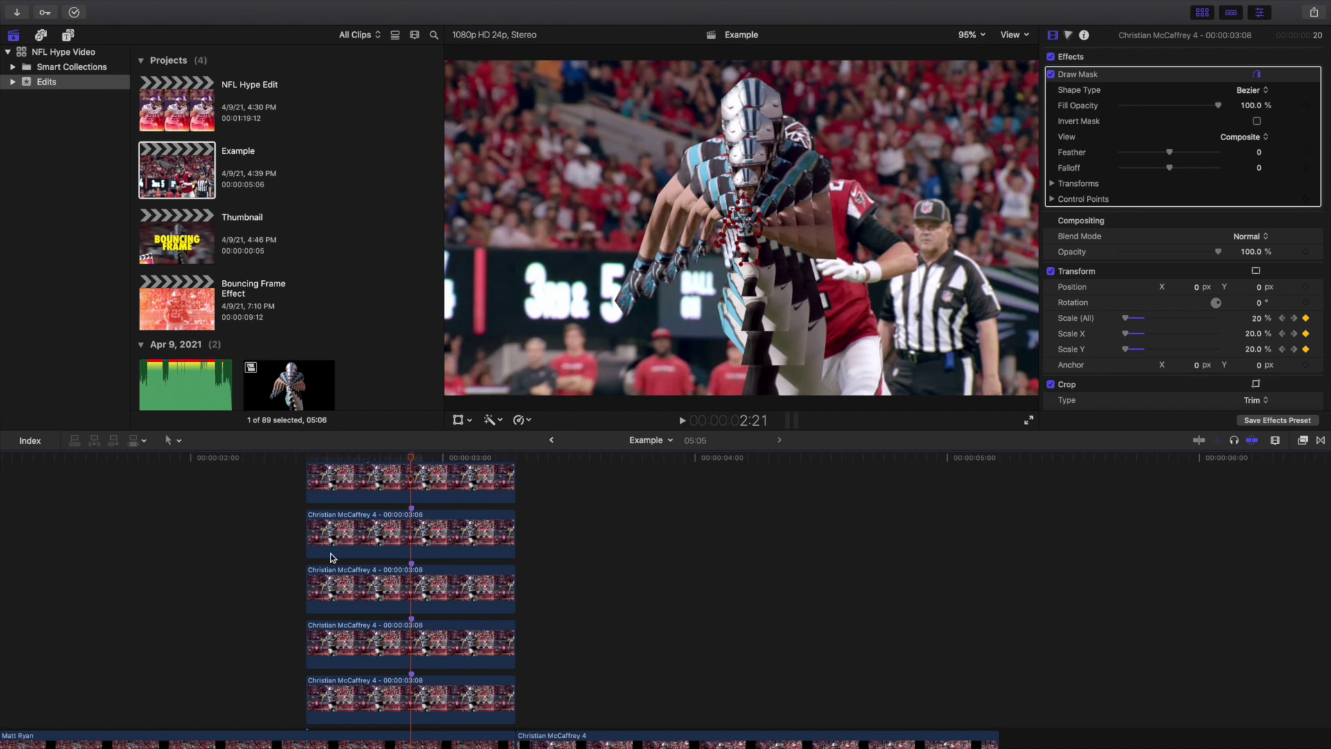
Marquee-select the five stacked McCaffrey copies and nest them with Option-G as compound clip 'Bounce'
left_click_drag(281, 509, 402, 725)
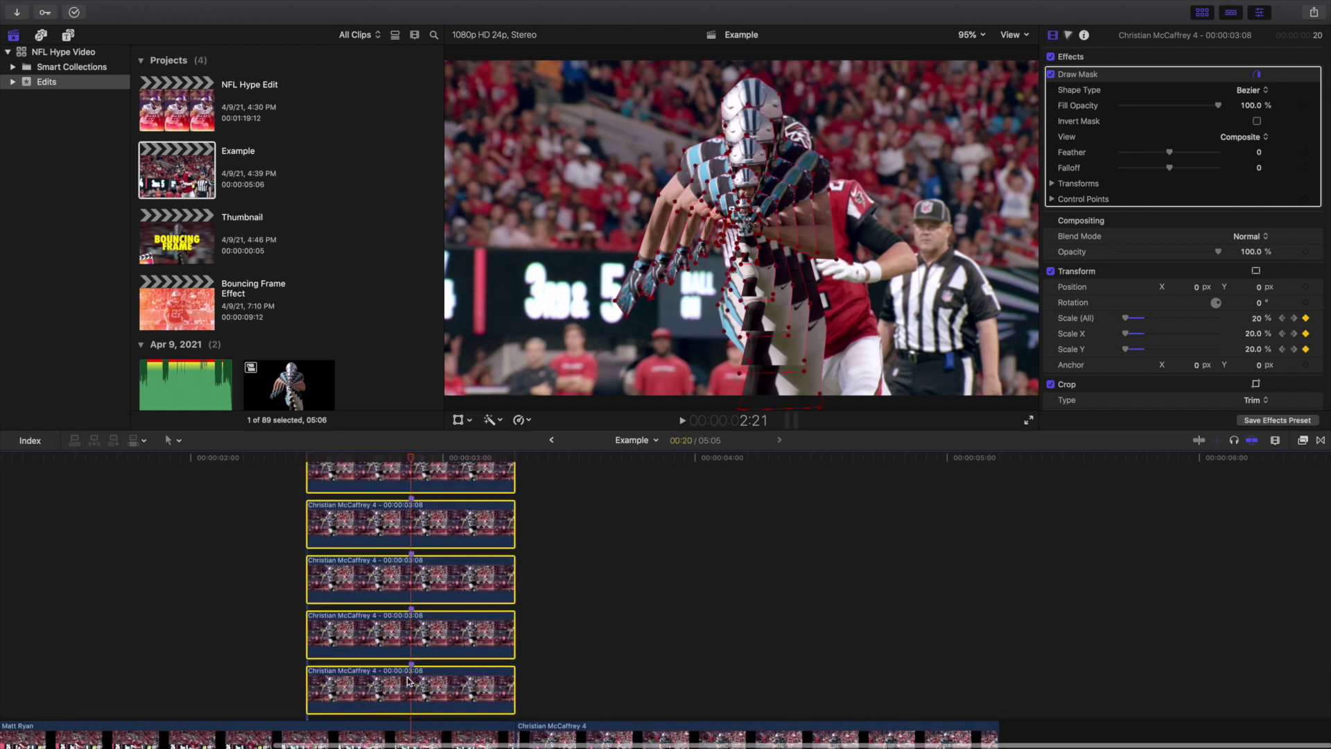
key("alt+g")
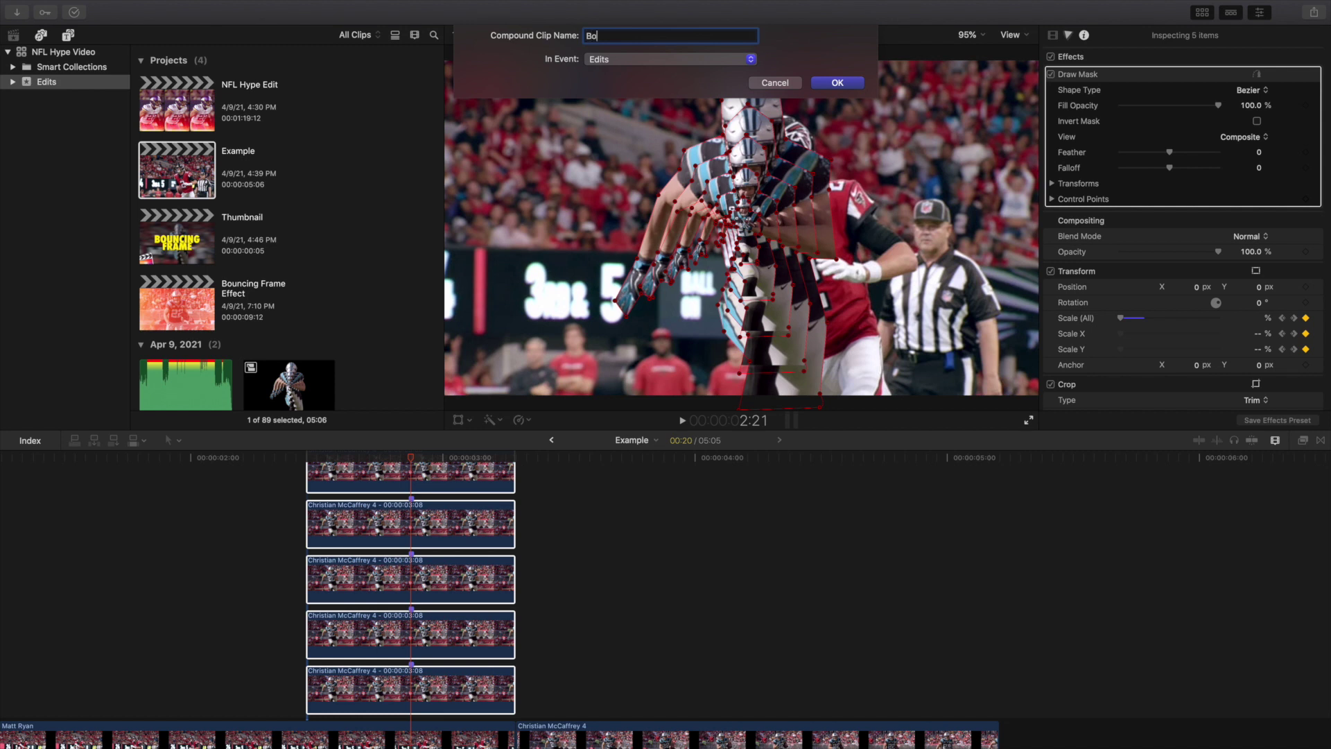
key("Return")
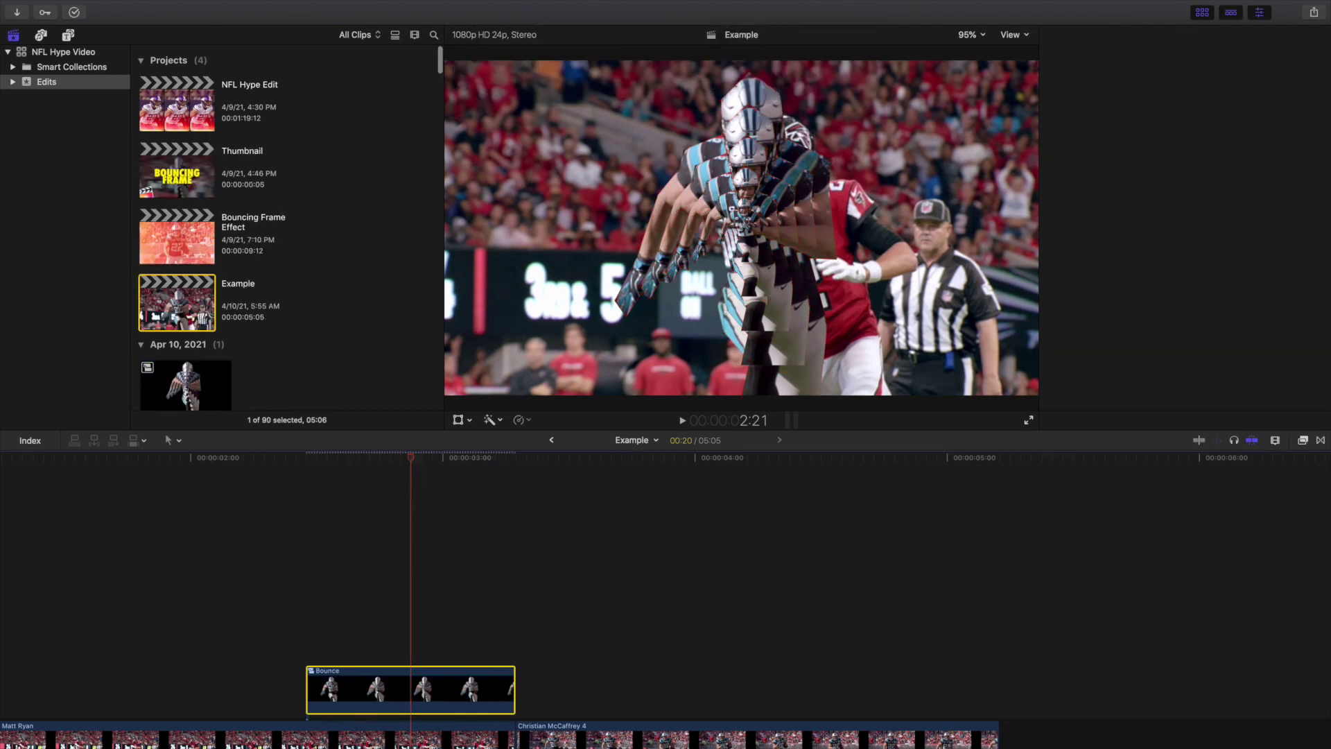
scroll(399, 597, "down", 3)
scroll(398, 598, "down", 1)
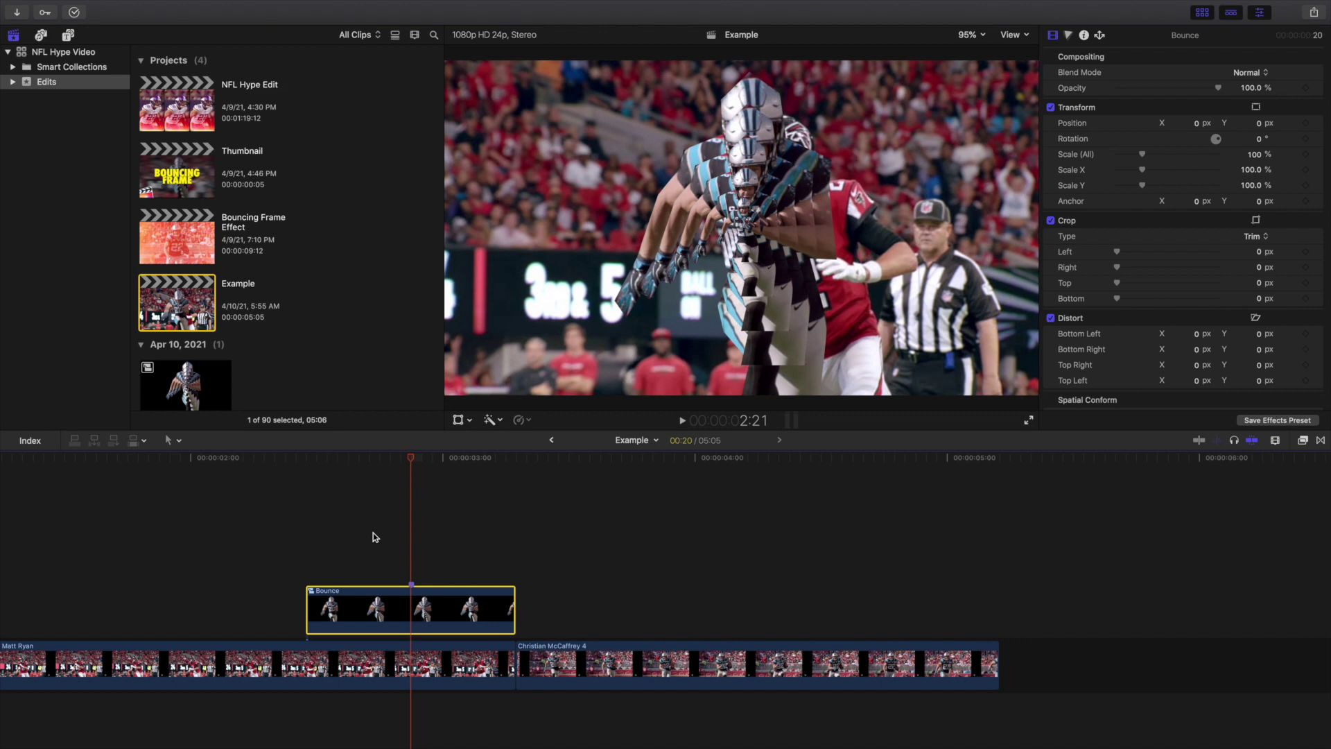
Open the Bouncing Frame Effect project and step frame by frame through its bounce clip
double_click(184, 257)
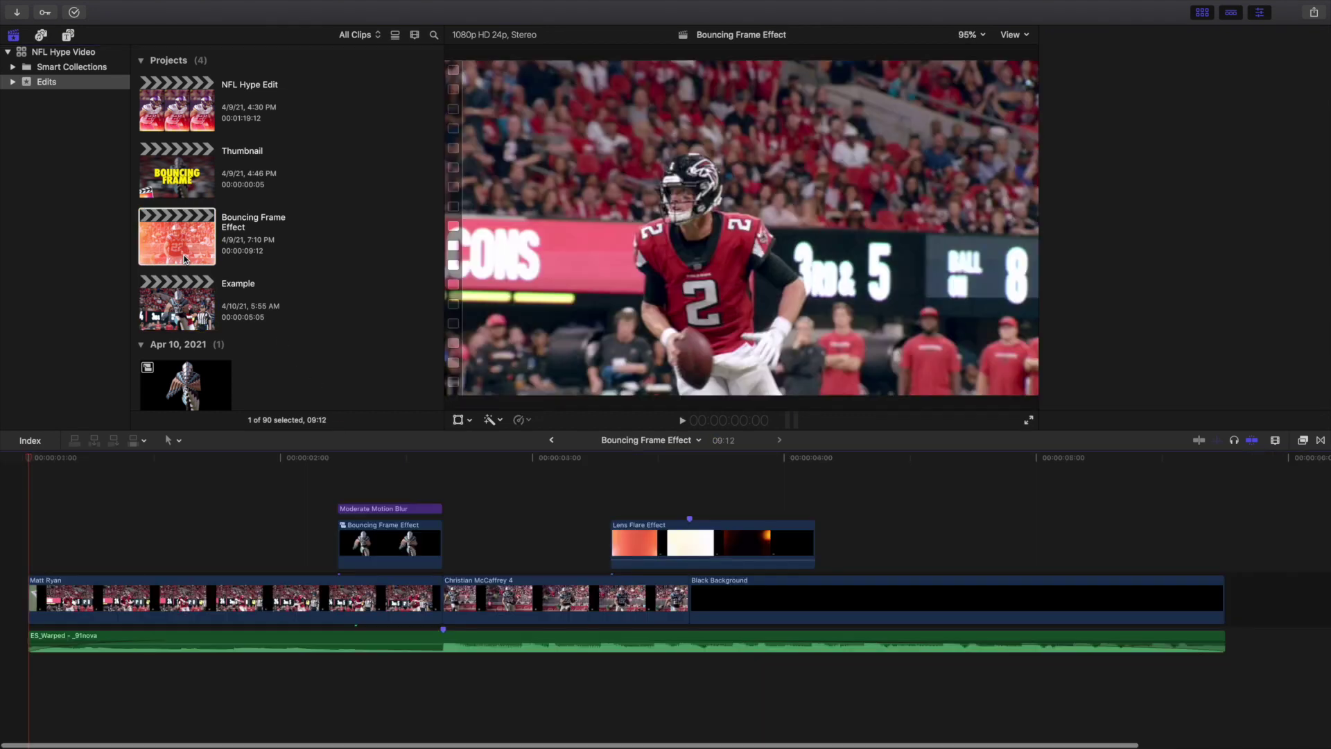
key("super+4")
left_click(339, 482)
key("Left")
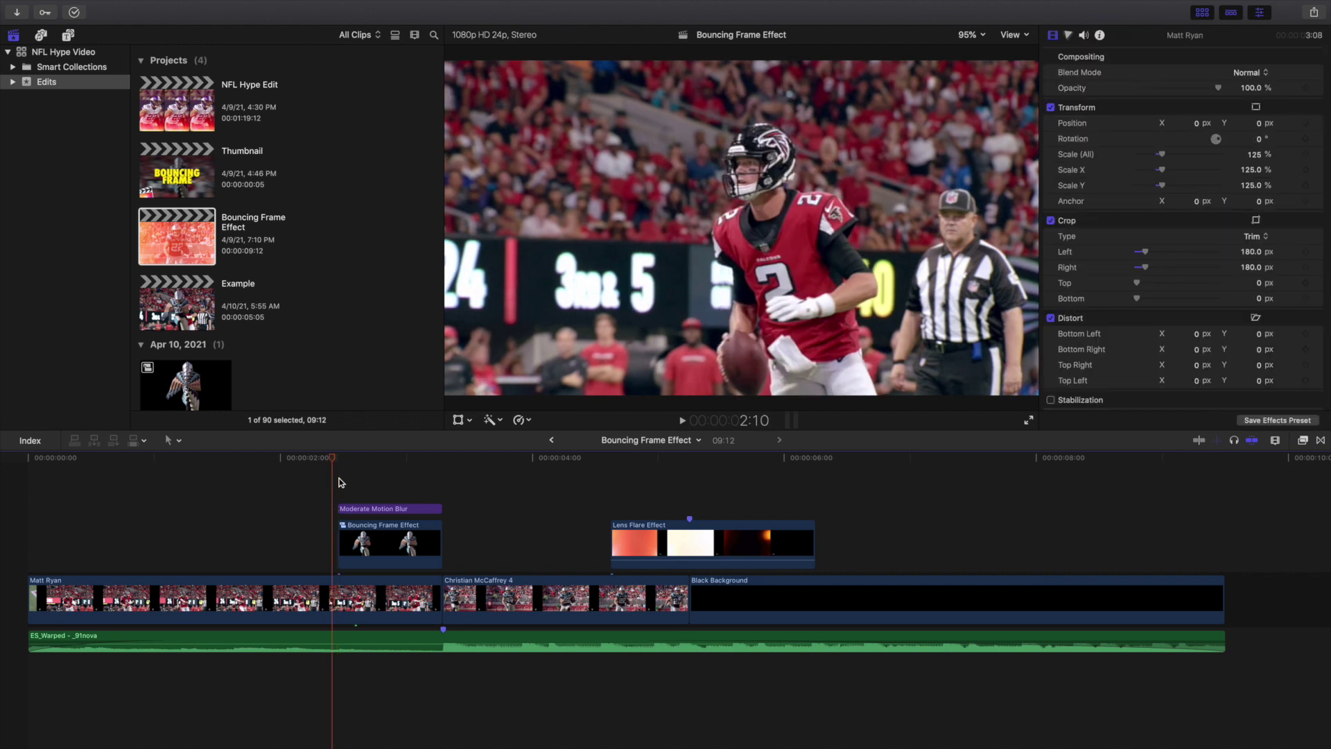
key("Right")
key("Right")
key("Right")
key("Right")
key("Right")
key("Right")
key("Right")
key("Right")
key("Right")
key("Right")
key("Right")
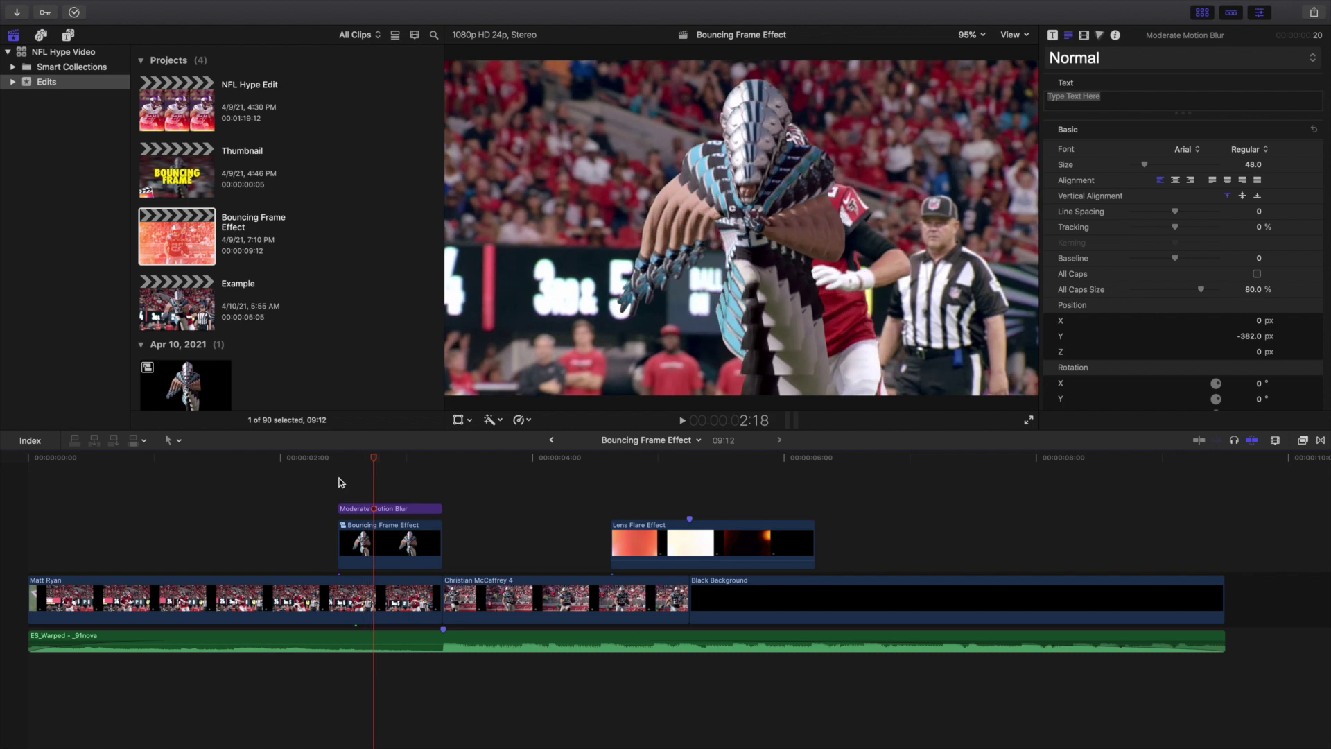
key("Right")
key("Right")
key("Right")
key("Right")
key("Right")
key("Right")
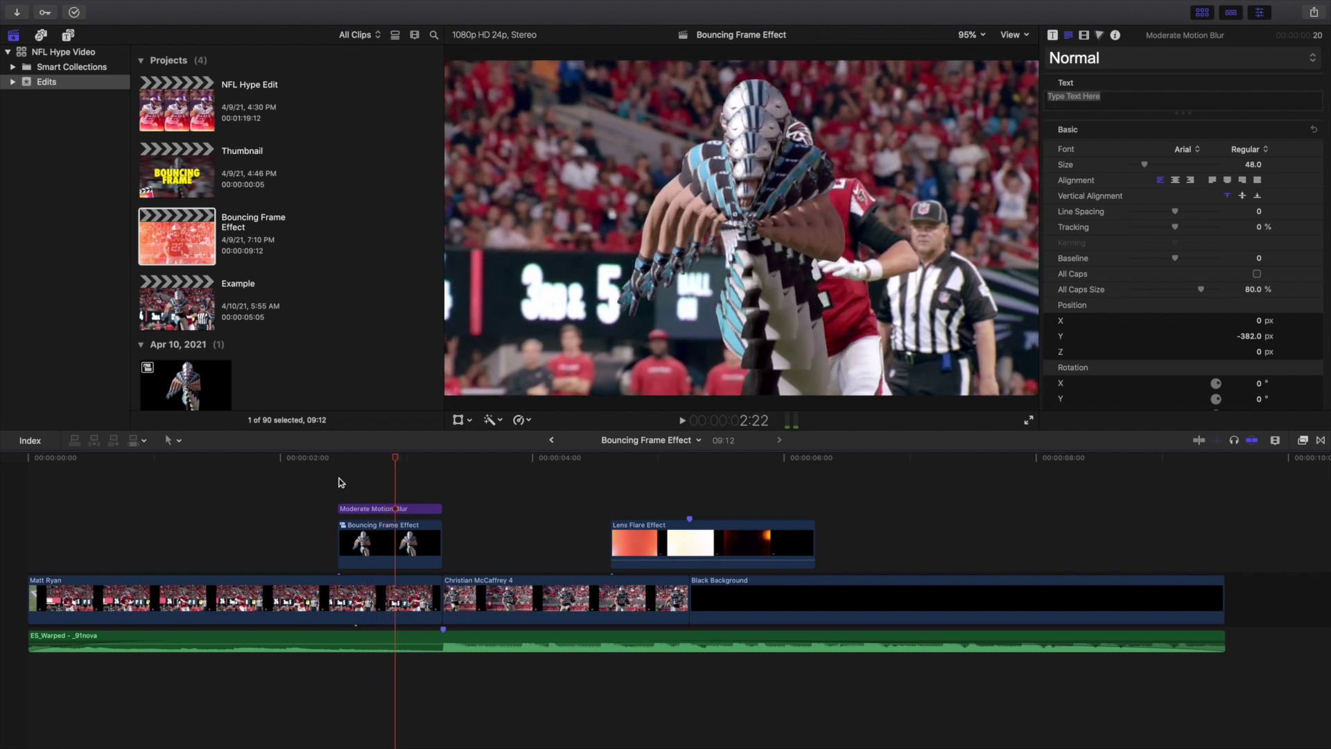
key("Right")
key("Right")
key("Right")
key("Right")
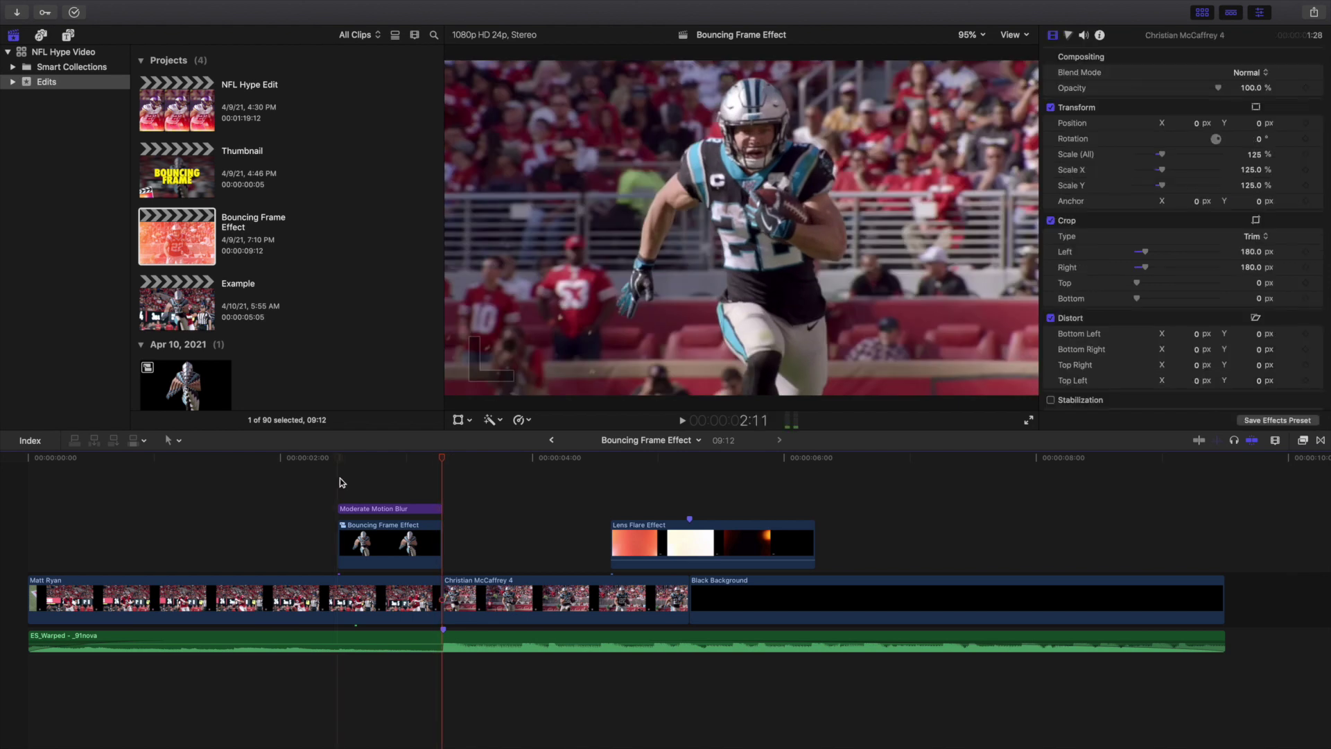
Inspect an inner copy's mask and scale inside the compound clip, then return to the project
double_click(343, 523)
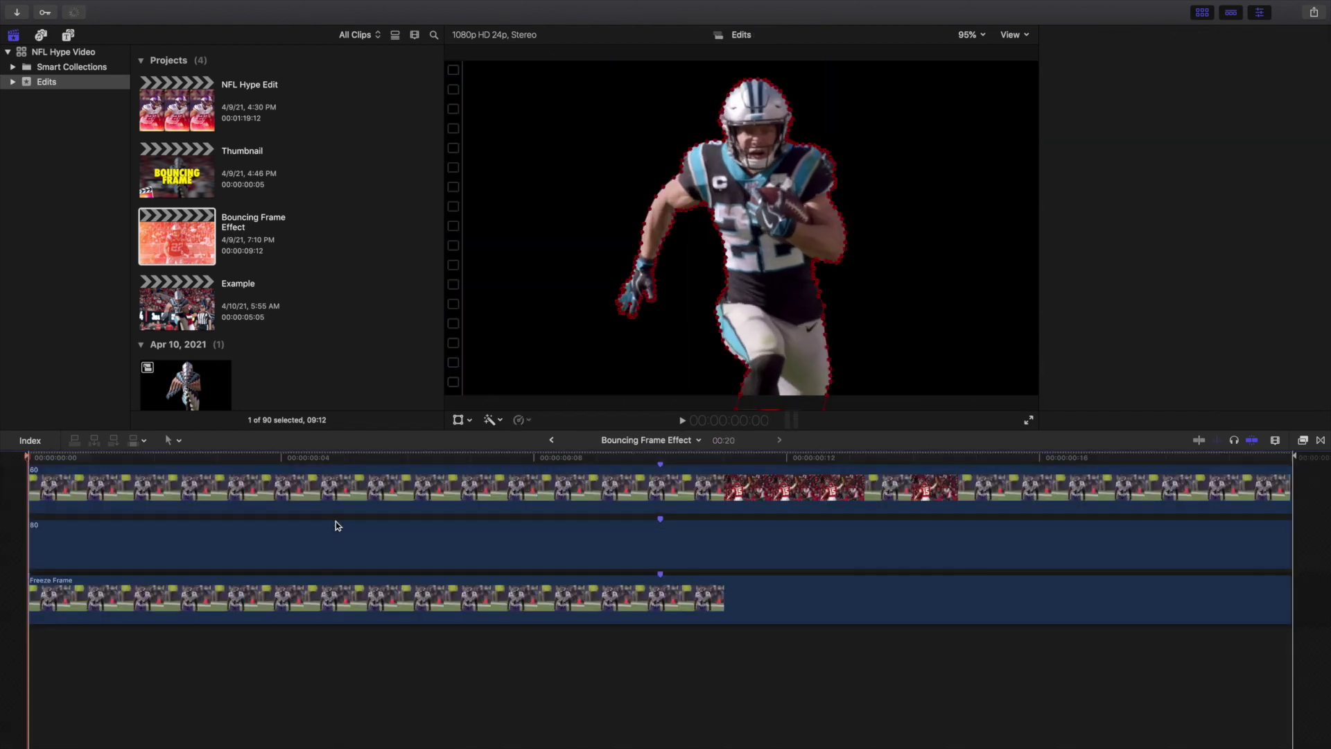
left_click(355, 516)
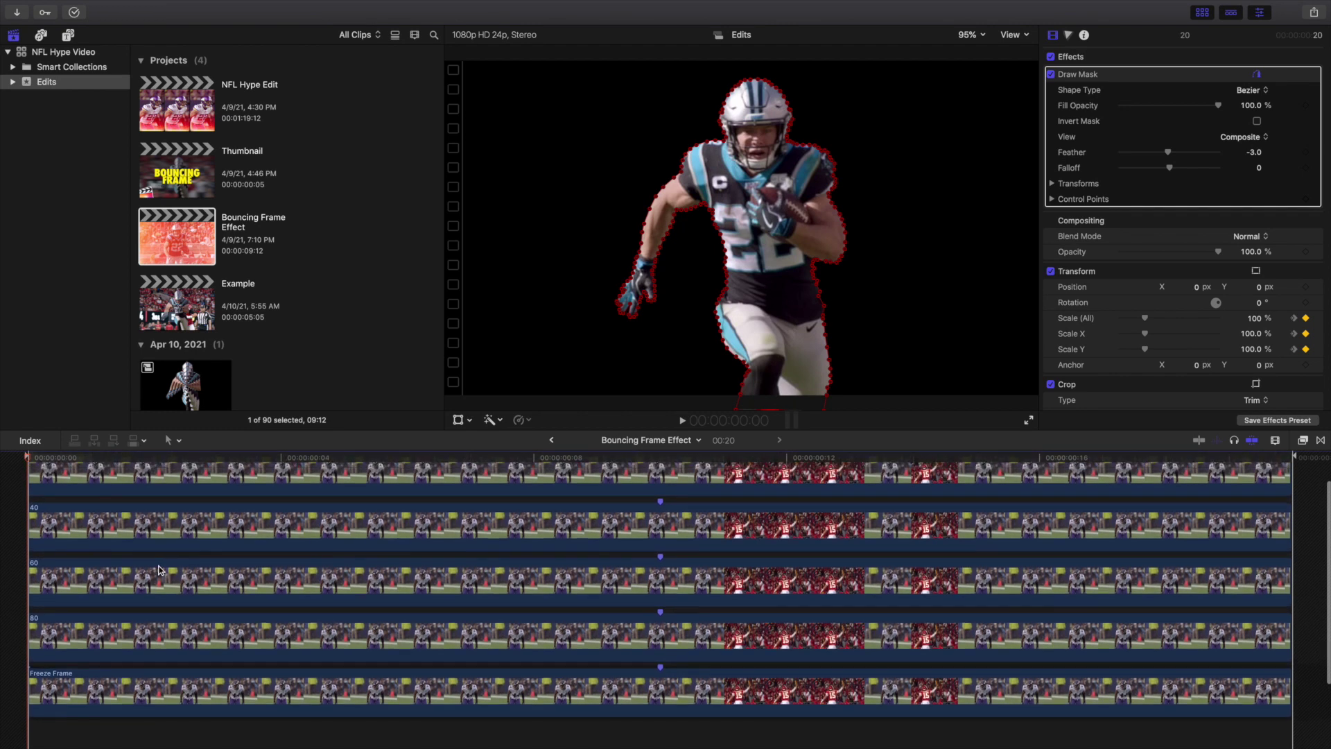
scroll(346, 527, "up", 2)
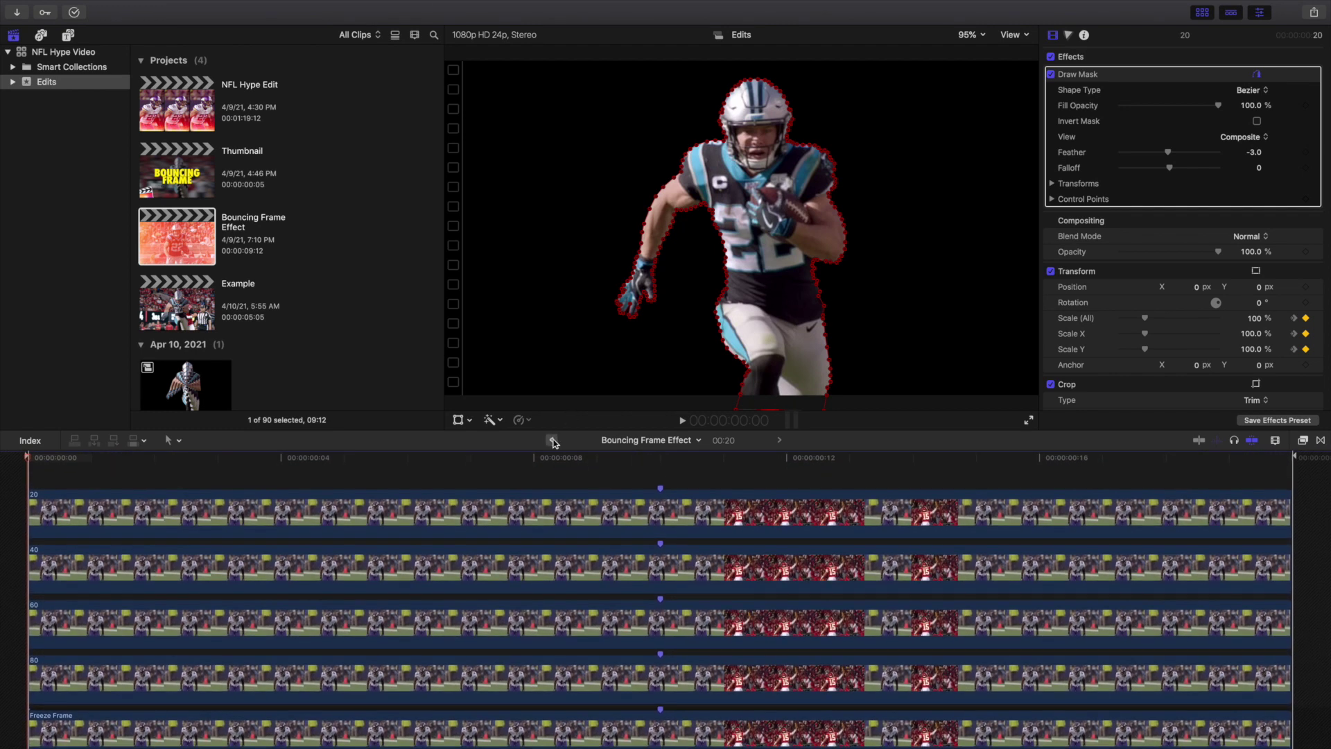
left_click(553, 440)
left_click(398, 528)
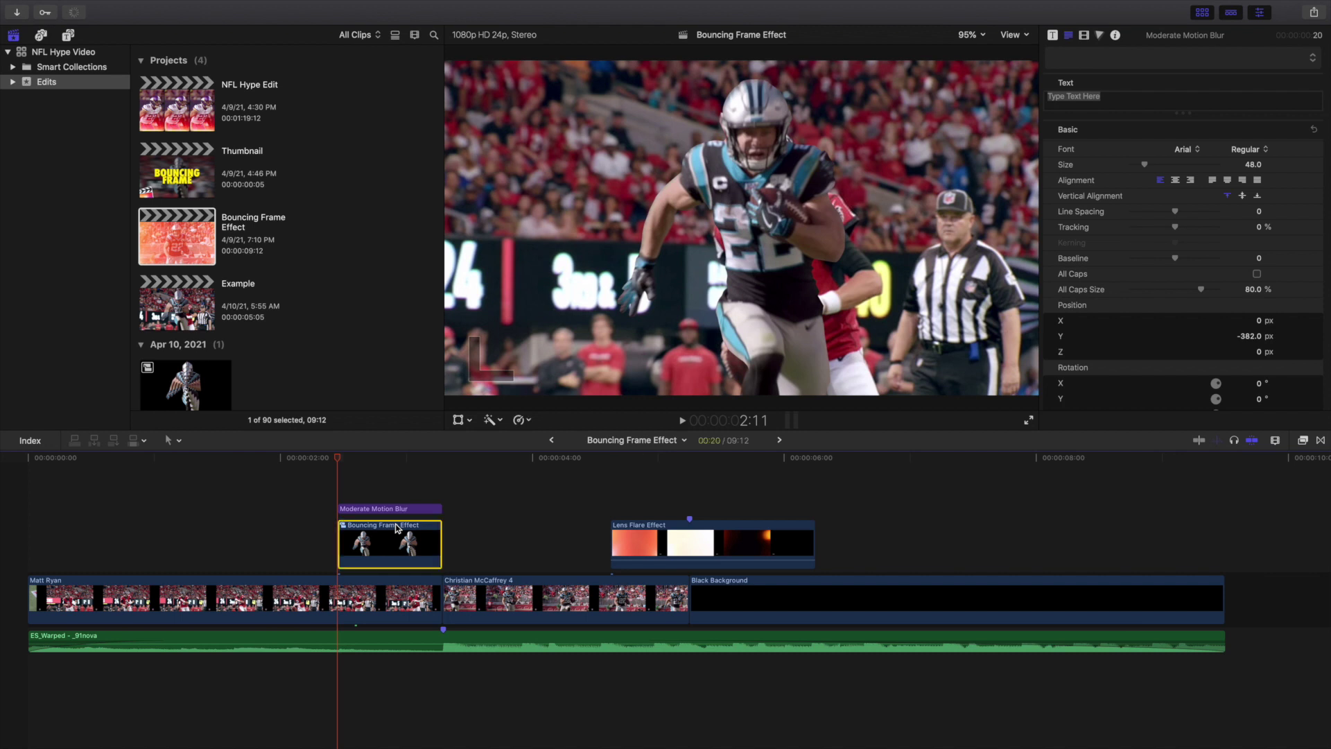